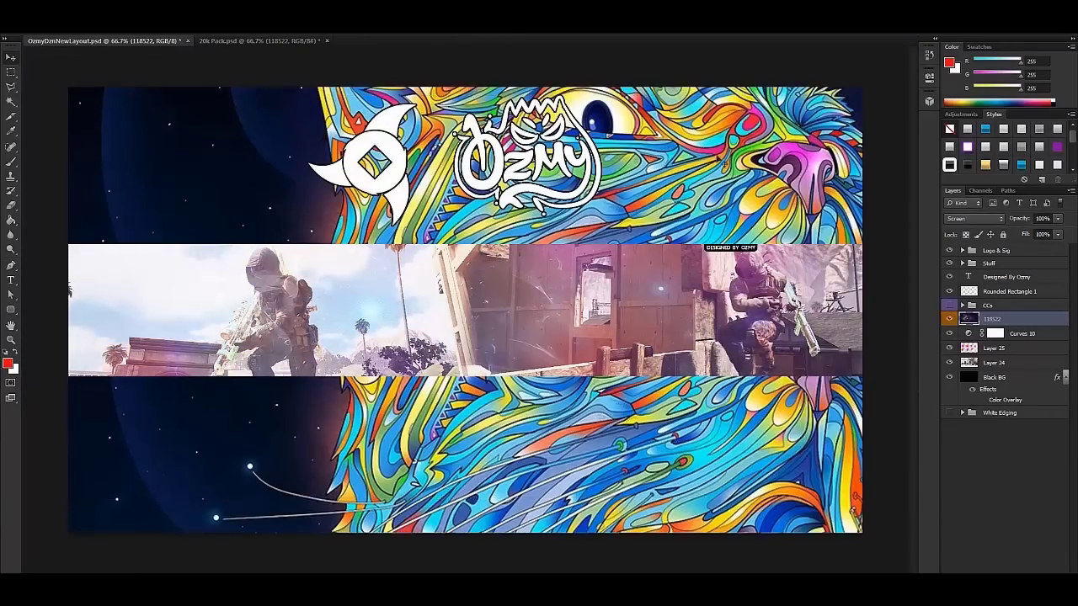
Lower the 118522 texture's opacity, then try the 105888 texture from 20k Pack over the banner at reduced opacity.
left_click_drag(1057, 218, 1026, 237)
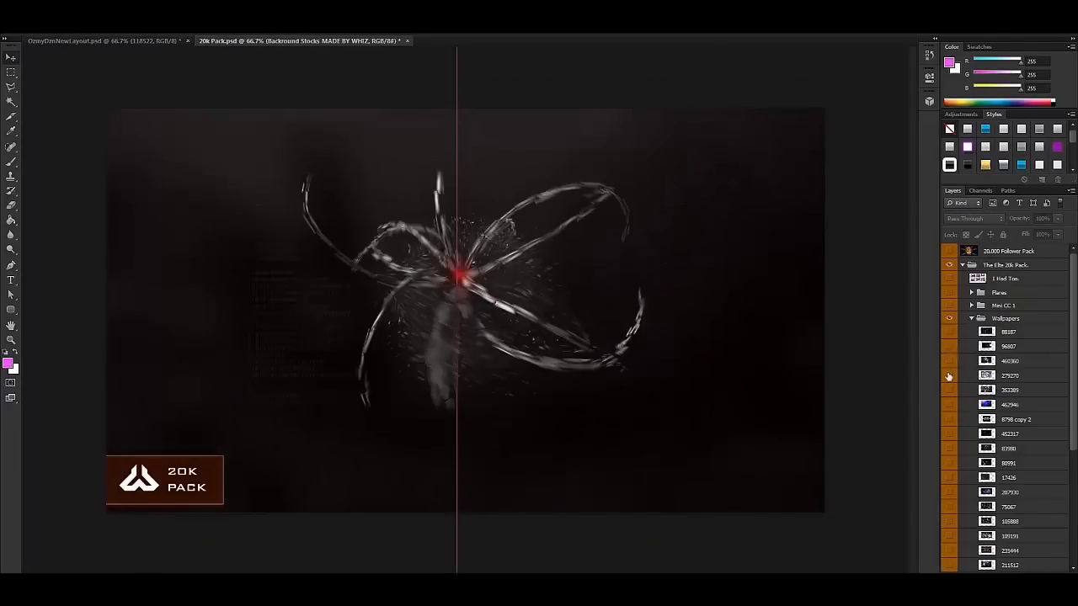
left_click(949, 376)
left_click(1009, 521)
left_click_drag(1009, 492, 135, 101)
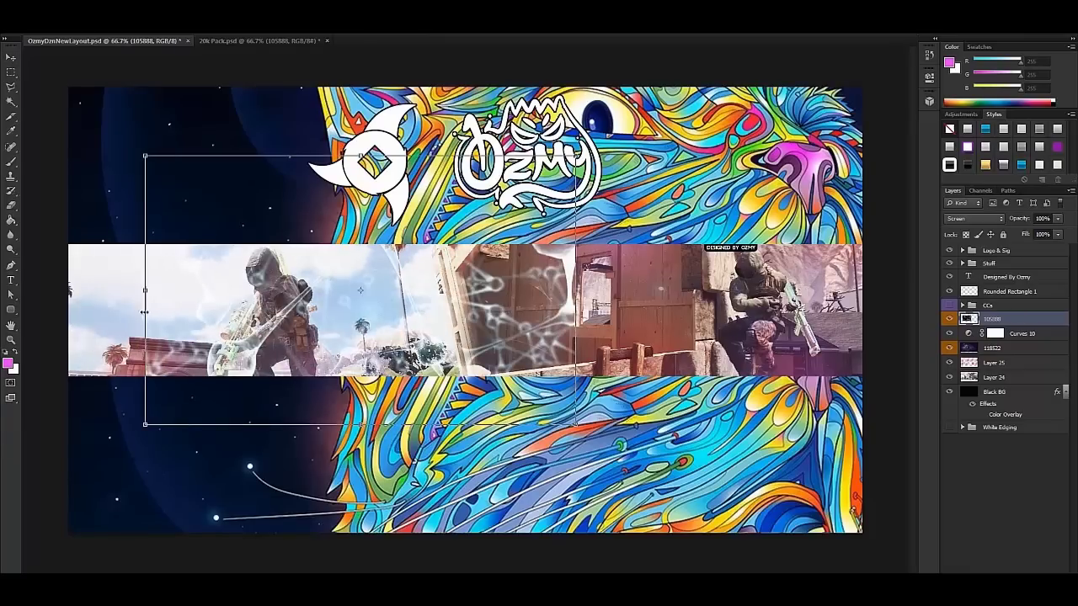
left_click_drag(1057, 218, 1019, 234)
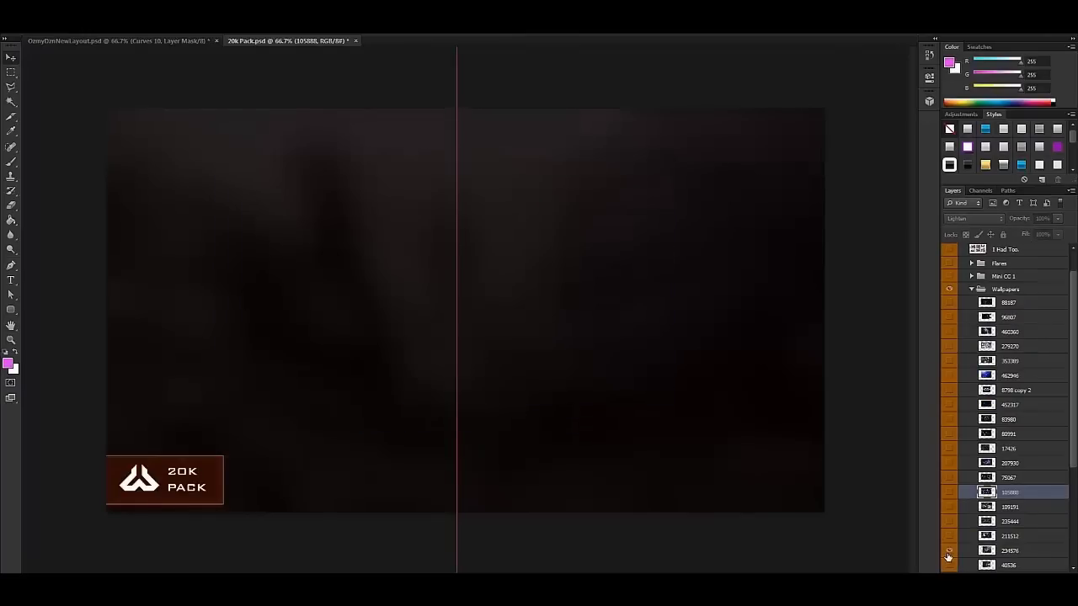
Add the 189659 texture from 20k Pack at 24% opacity, duplicate it over the right soldier at 15%, and erase the excess.
scroll(949, 555, "down", 3)
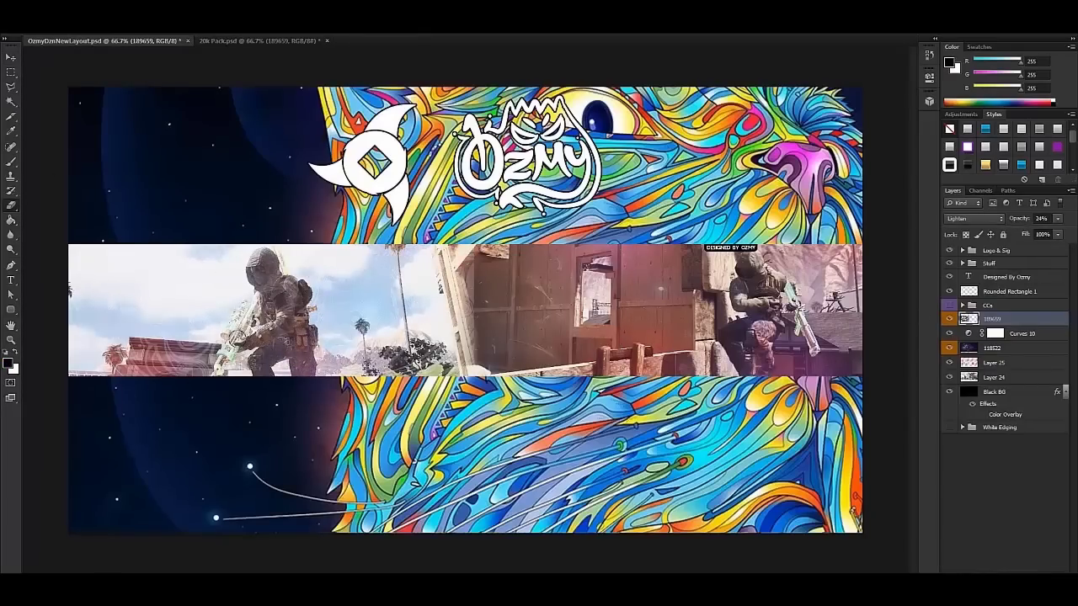
key("ctrl+j")
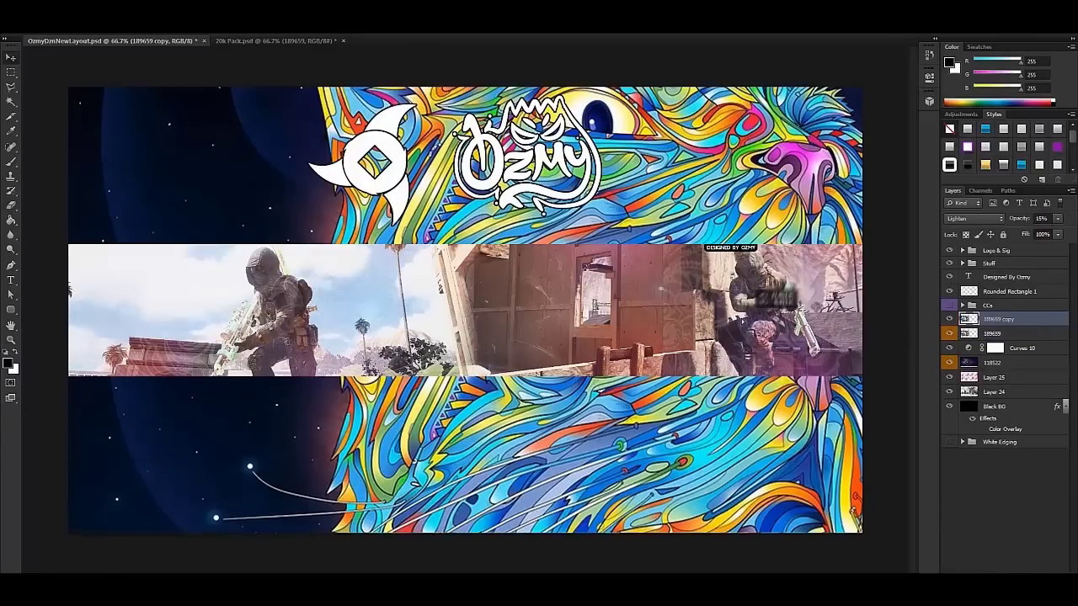
right_click(733, 311)
key("Escape")
left_click_drag(733, 312, 9, 242)
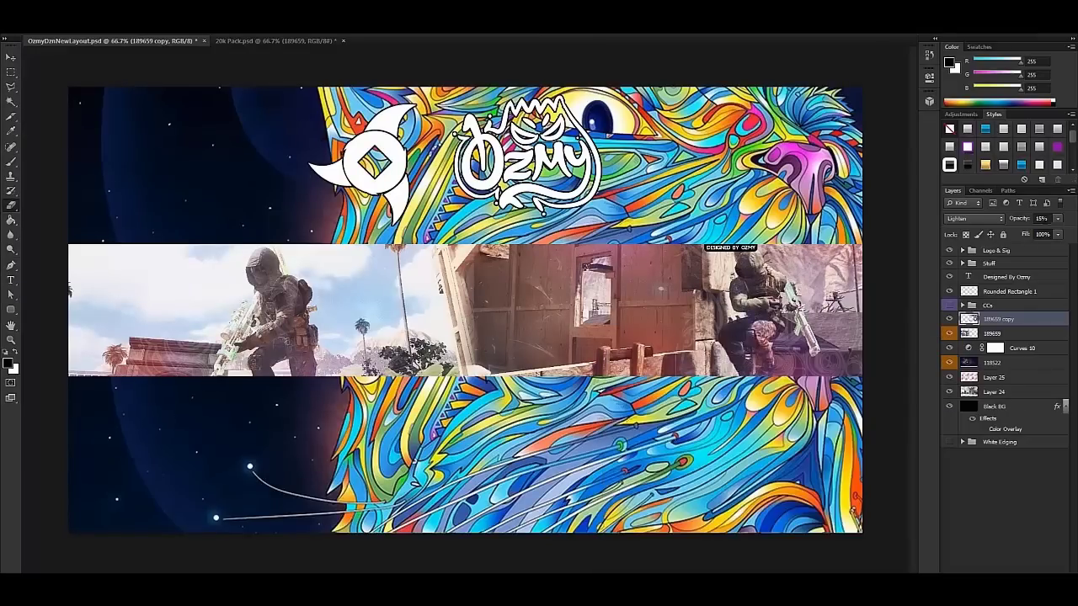
Delete the 118522 texture layer and open CoanChristmasPack.psd.
left_click(992, 362)
key("Delete")
key("ctrl+o")
type("coan")
left_click(641, 399)
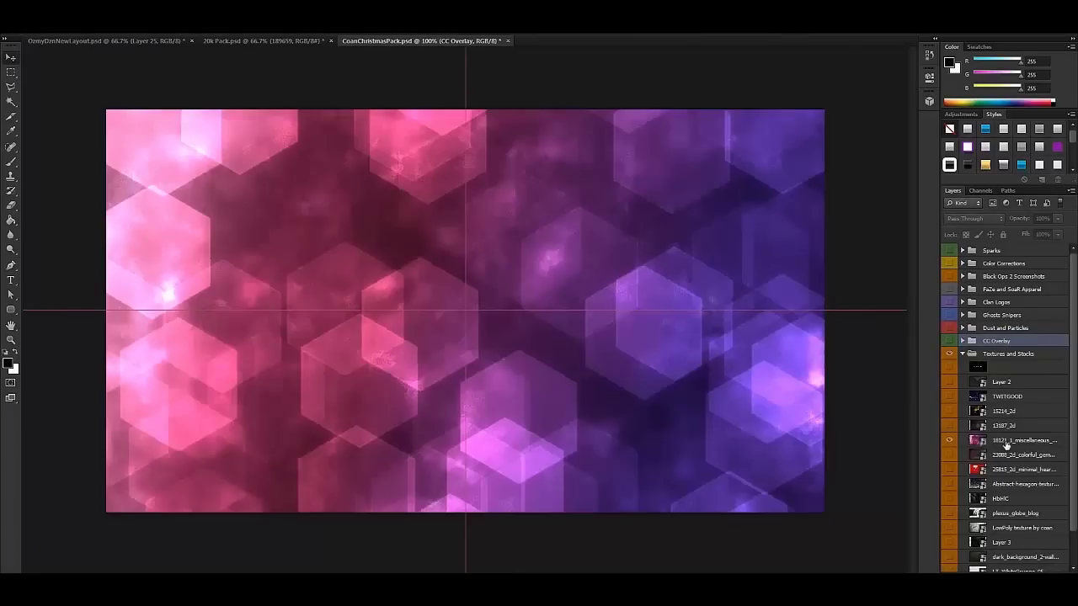
Place the 18121_1_miscellaneous bokeh lights texture above Layer 25 in the banner and blend it in Screen mode at reduced opacity.
left_click_drag(337, 253, 673, 312)
right_click(1019, 362)
left_click(892, 406)
key("shift+alt+s")
left_click_drag(1058, 218, 1068, 236)
Paint white inside scattered square selections across the banner on a new layer above the bokeh lights texture.
key("ctrl+shift+alt+n")
key("x")
right_click(17, 51)
key("Return")
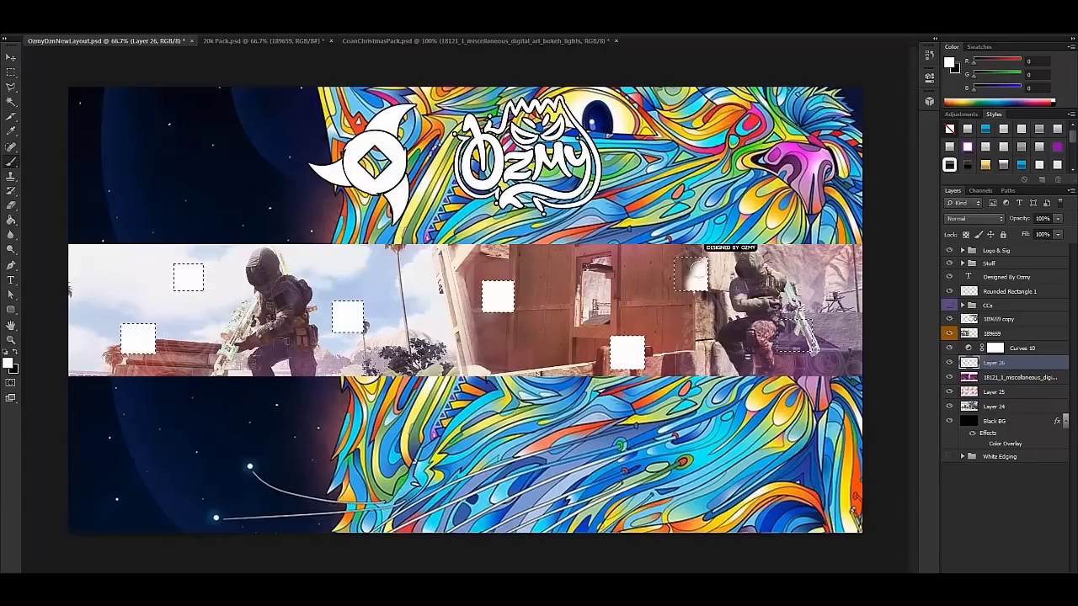
Set the white squares layer to 17% opacity, duplicate the squares, and merge the two layers after clearing the selection.
left_click(973, 218)
left_click_drag(1058, 218, 1010, 229)
key("ctrl+j")
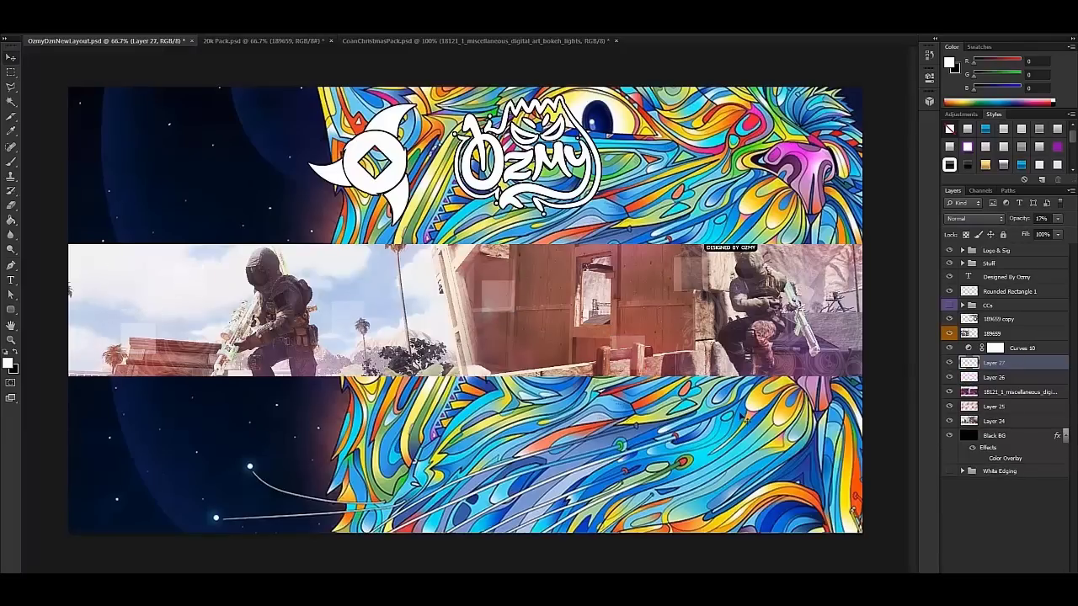
key("ctrl+d")
key("ctrl+e")
Move both 189659 texture layers directly beneath the bokeh lights texture and set their opacity to 8%.
left_click(999, 319)
left_click(992, 334, "shift")
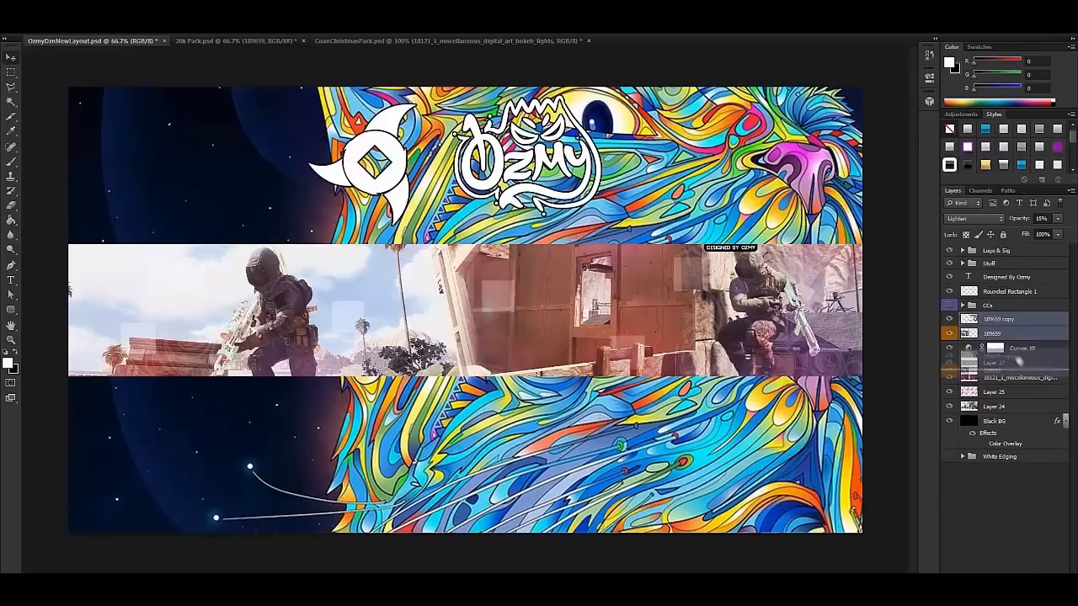
left_click_drag(992, 334, 1002, 384)
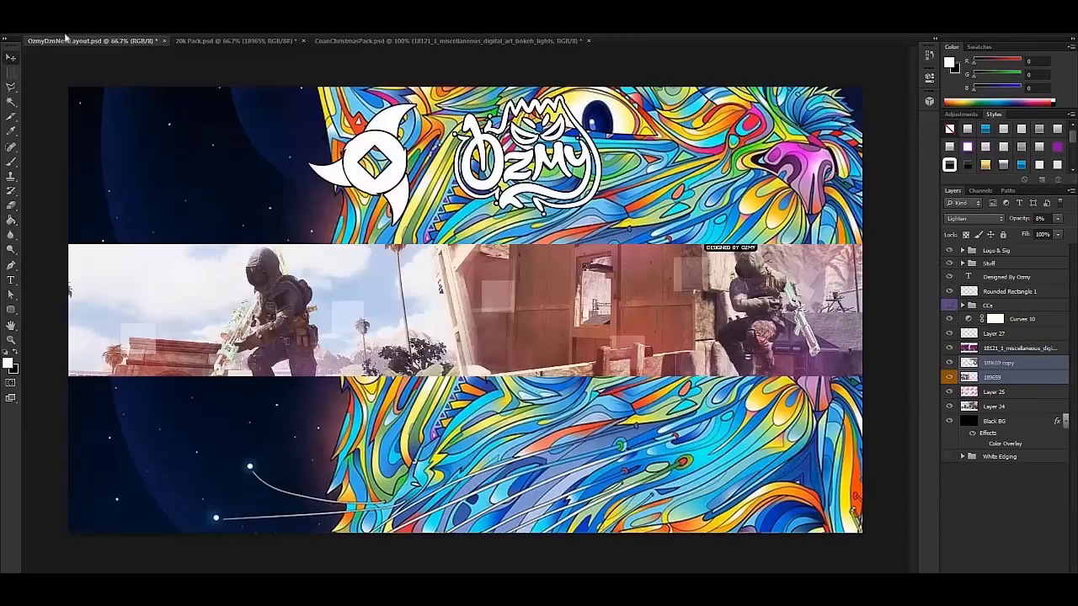
Bring dust texture 6 from CoanChristmasPack into the left part of the banner and duplicate it over the right soldier.
left_click(371, 40)
left_click(947, 381)
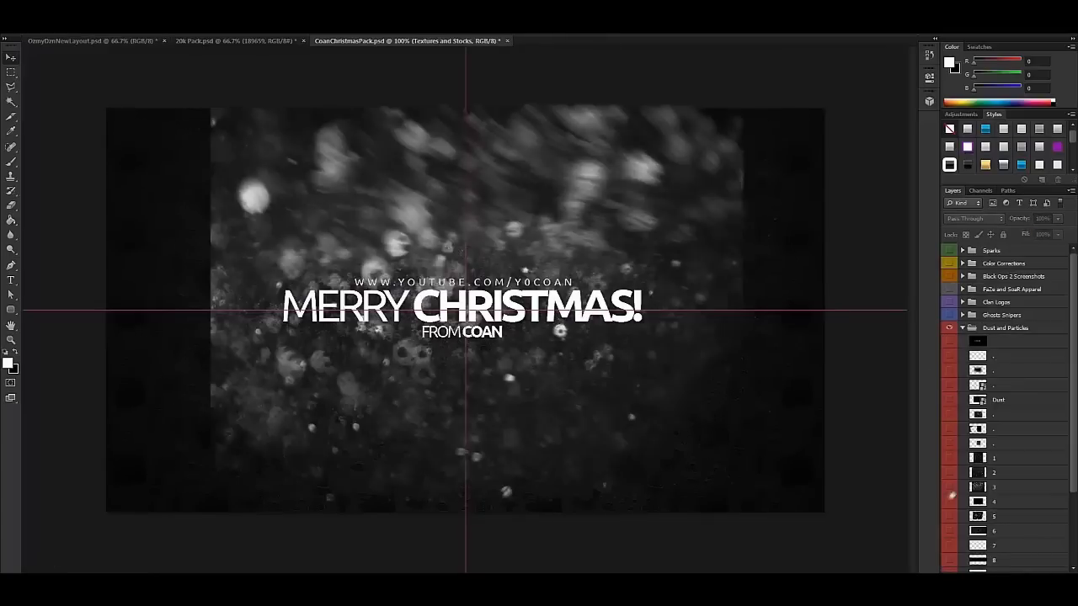
left_click_drag(978, 530, 403, 335)
left_click_drag(250, 321, 762, 311)
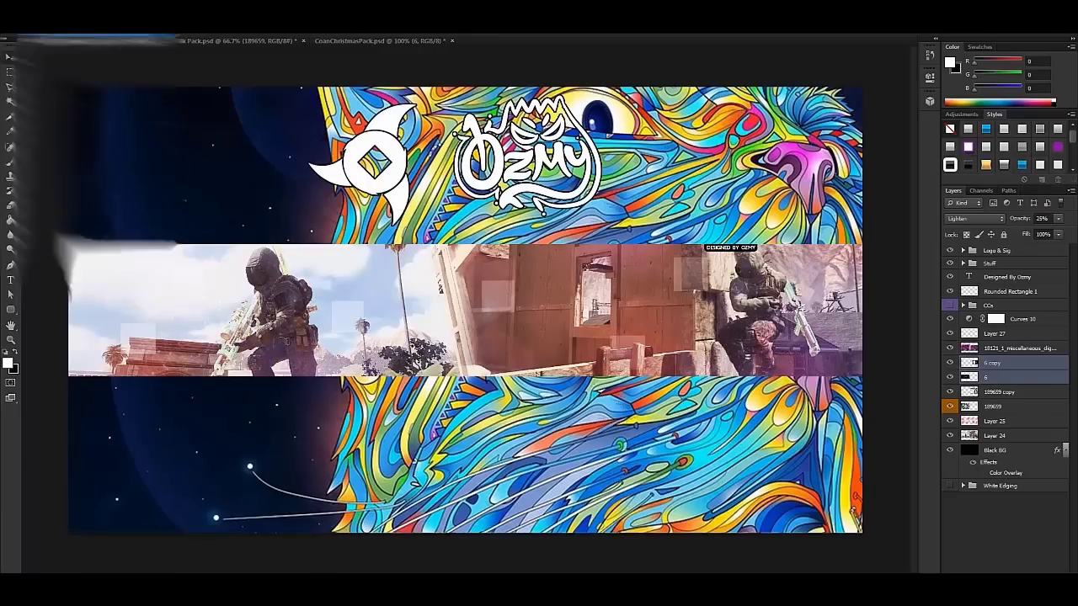
Add the Halftone #2 pattern from the 4K Graphics Pack by the left soldier and duplicate it by the right soldier at 15% opacity.
key("ctrl+o")
key("Return")
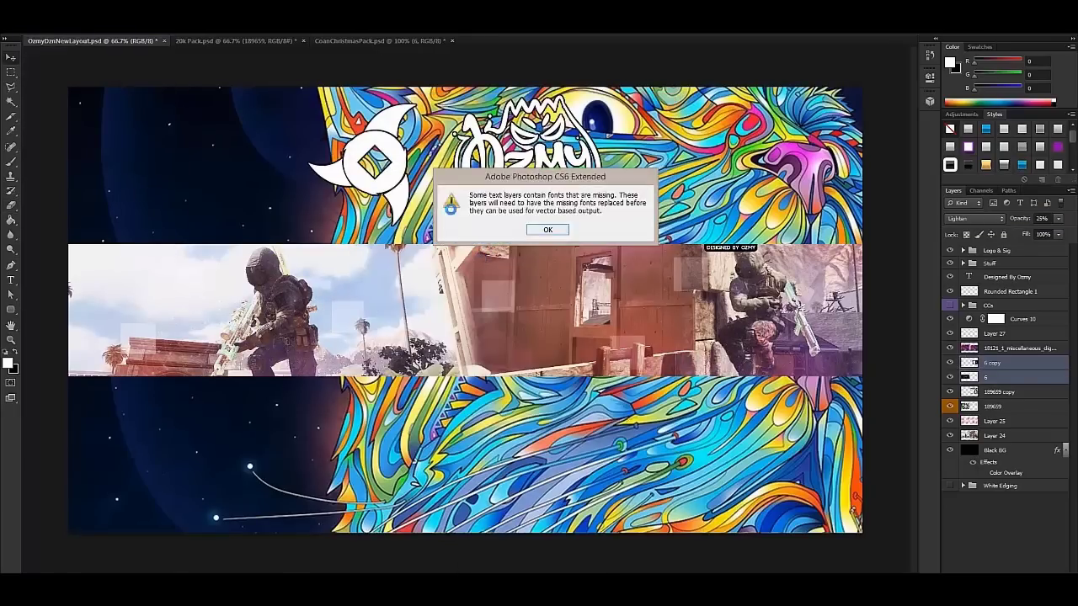
key("Return")
left_click(1006, 396)
double_click(1036, 396)
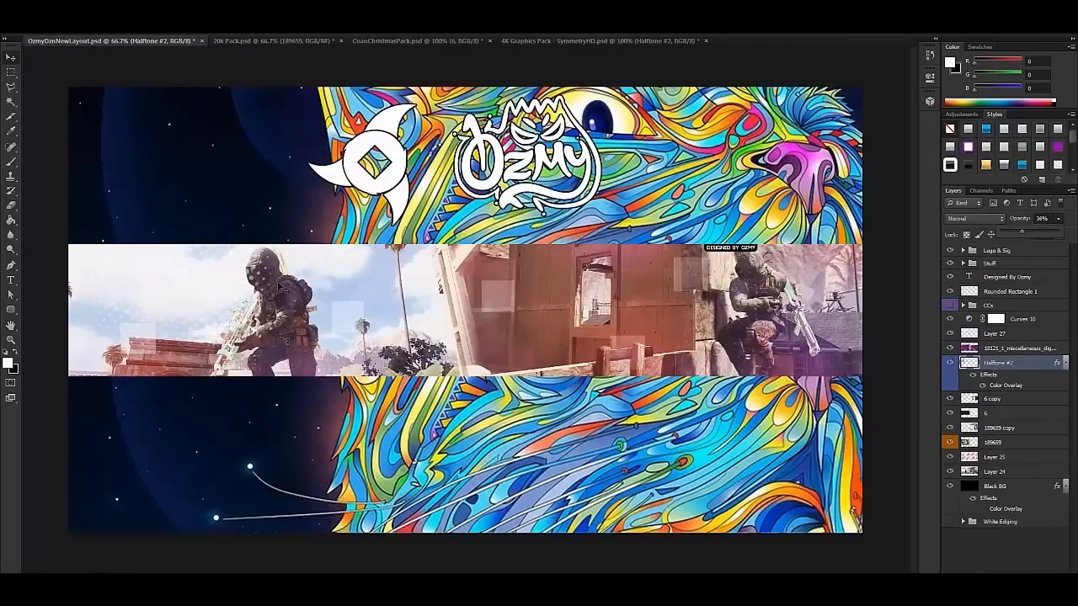
left_click_drag(178, 362, 754, 333)
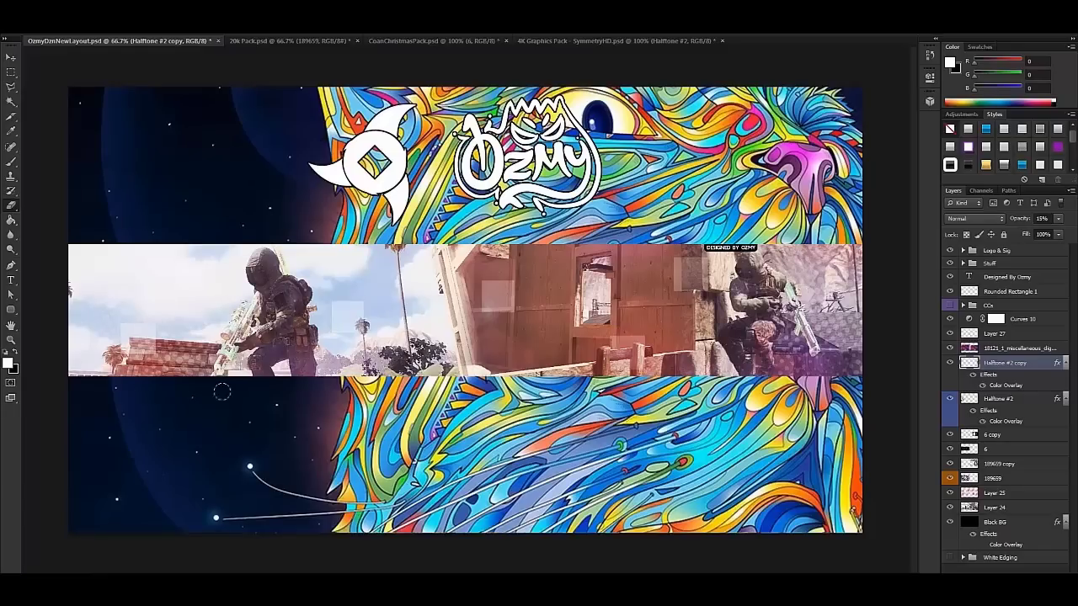
key("alt+bracketleft")
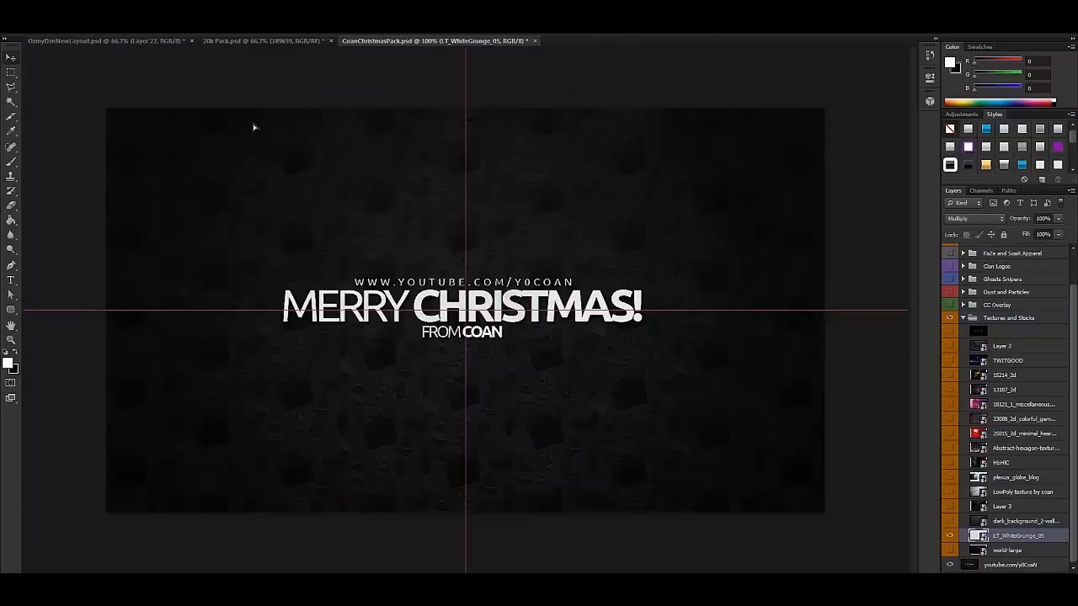
Place the LT_WhiteGrunge_05 texture from CoanChristmasPack over the banner in Multiply mode and reduce its opacity.
left_click_drag(253, 127, 508, 304)
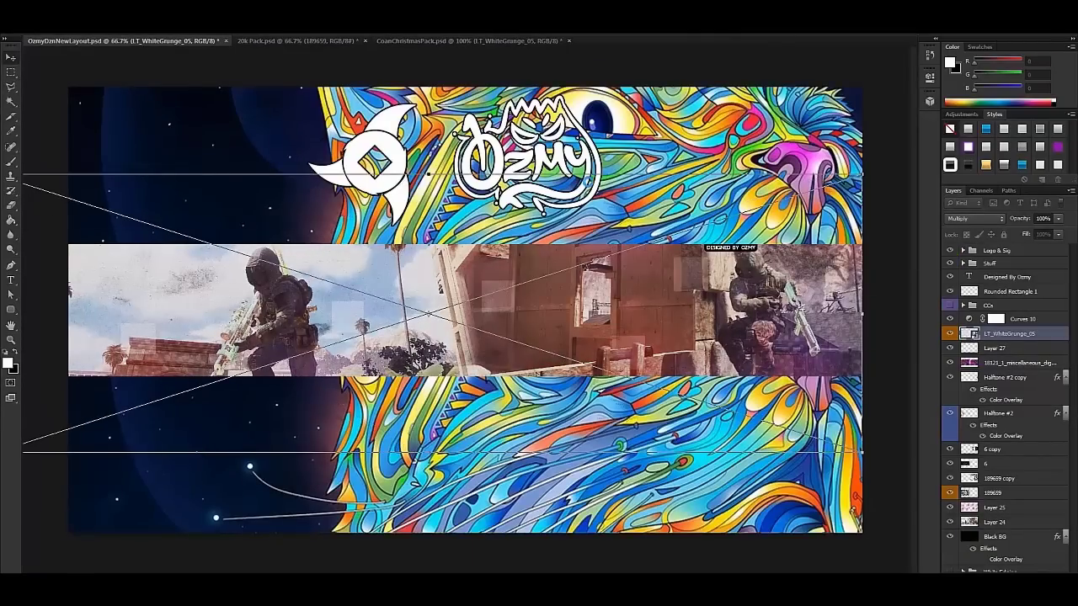
key("5")
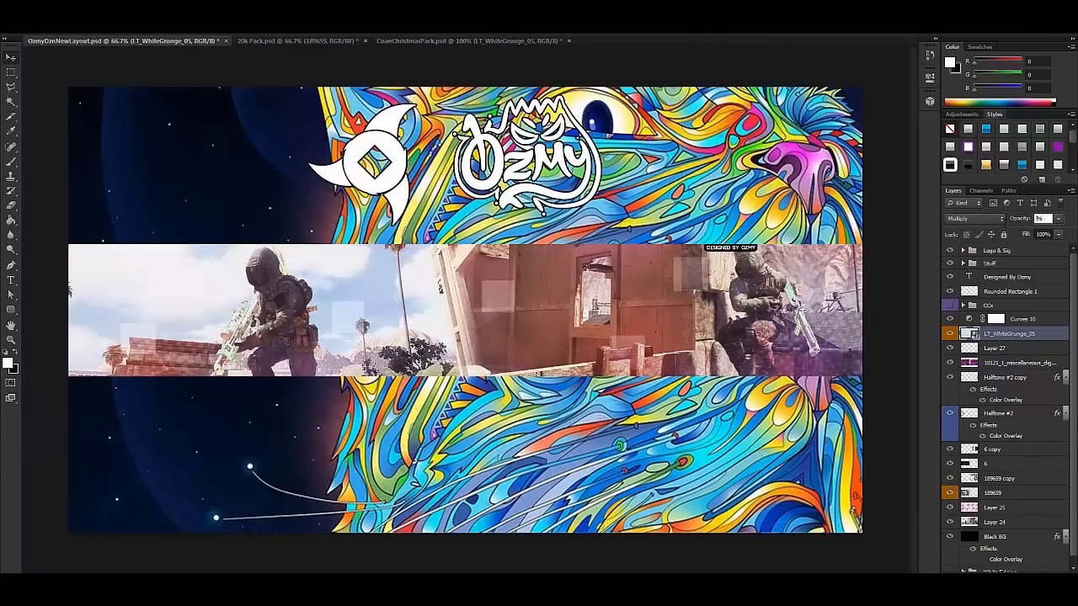
key("alt+bracketleft")
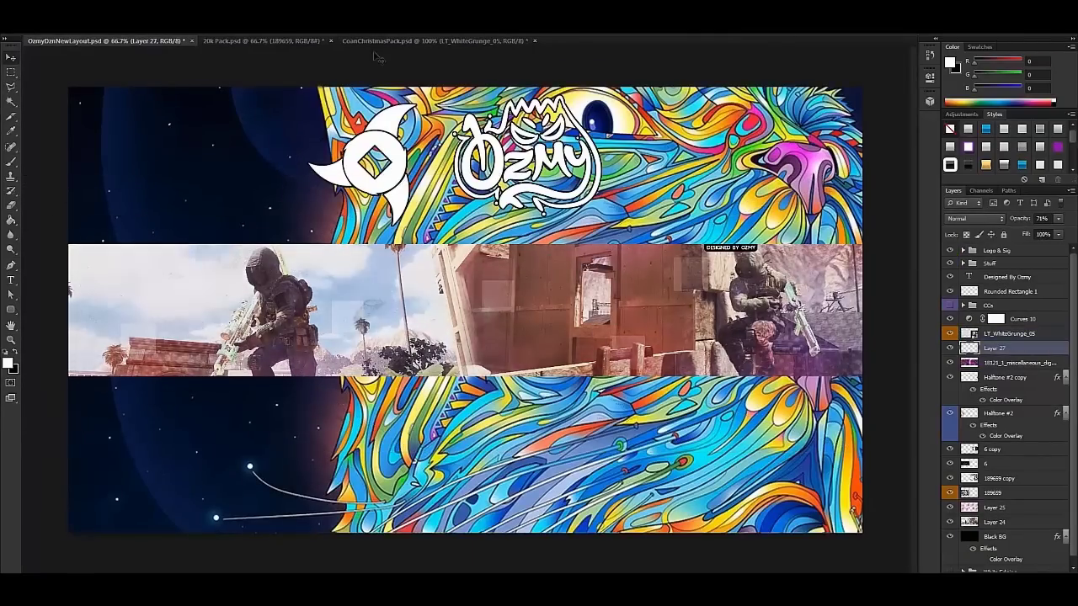
Stylize a copy of Layer 24 with a Cartoon Collection filter preset and replace the original layer with it at 100% opacity.
key("ctrl+f")
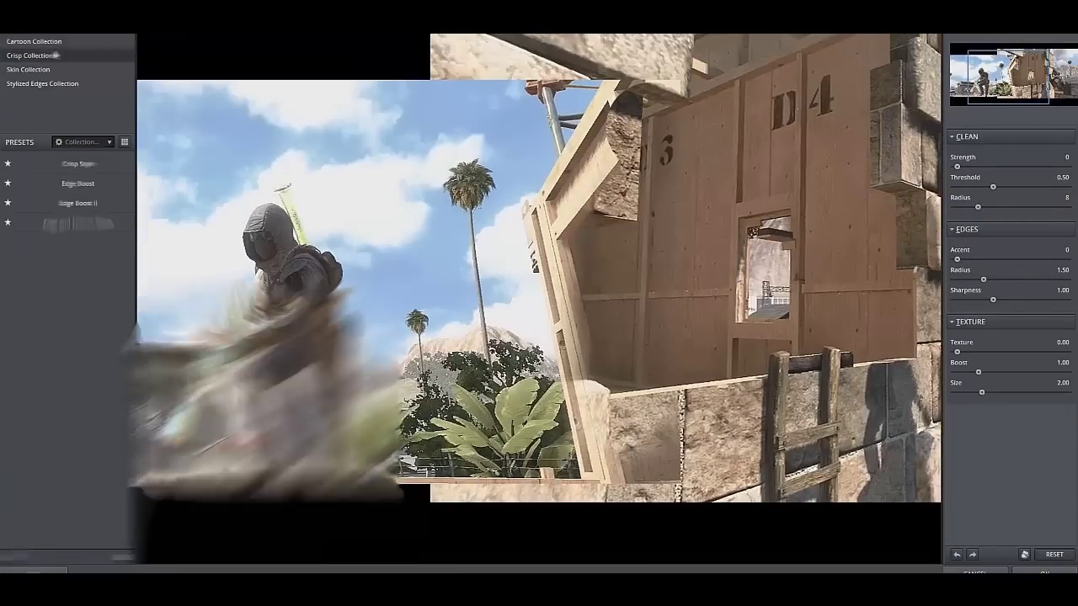
left_click(93, 263)
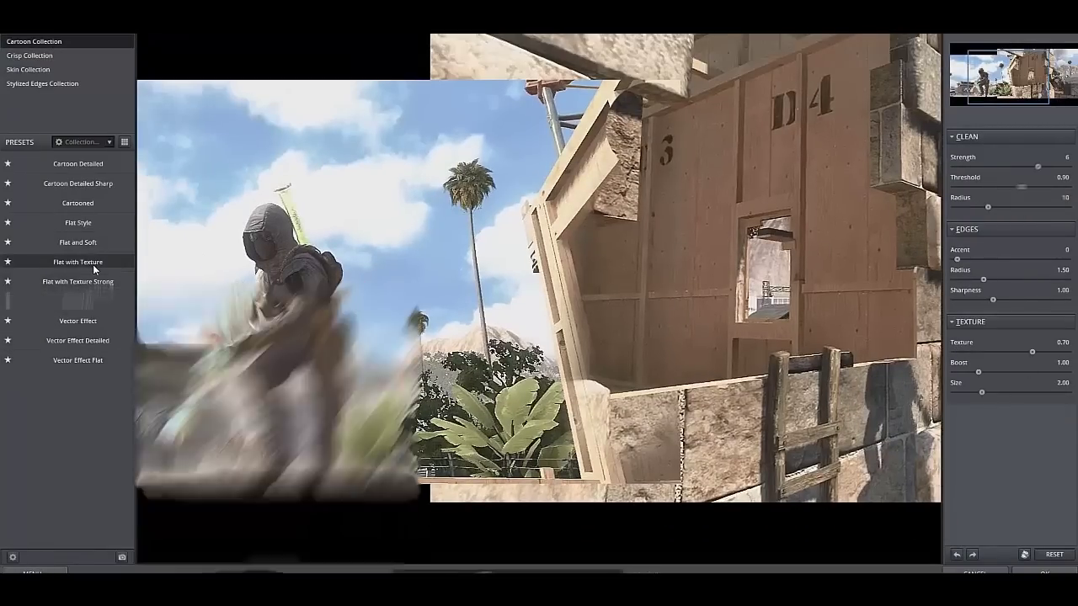
left_click(84, 300)
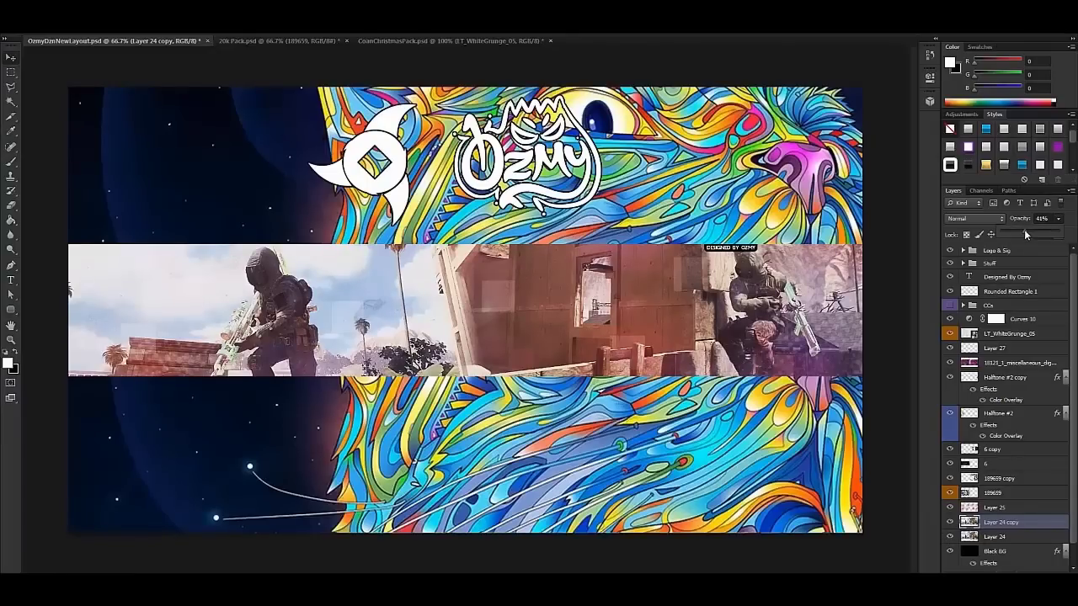
left_click_drag(1024, 229, 1061, 231)
right_click(1013, 545)
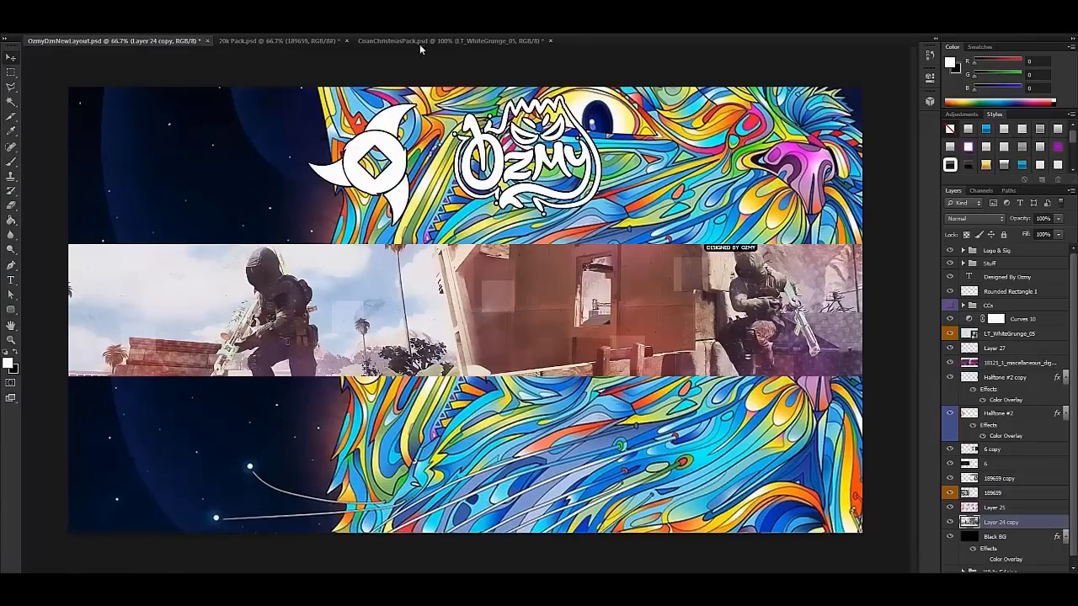
Add the dark Layer 3 texture from CoanChristmasPack above the halftone layers and blend it in Screen mode at 20% opacity.
left_click(425, 40)
left_click_drag(424, 278, 278, 320)
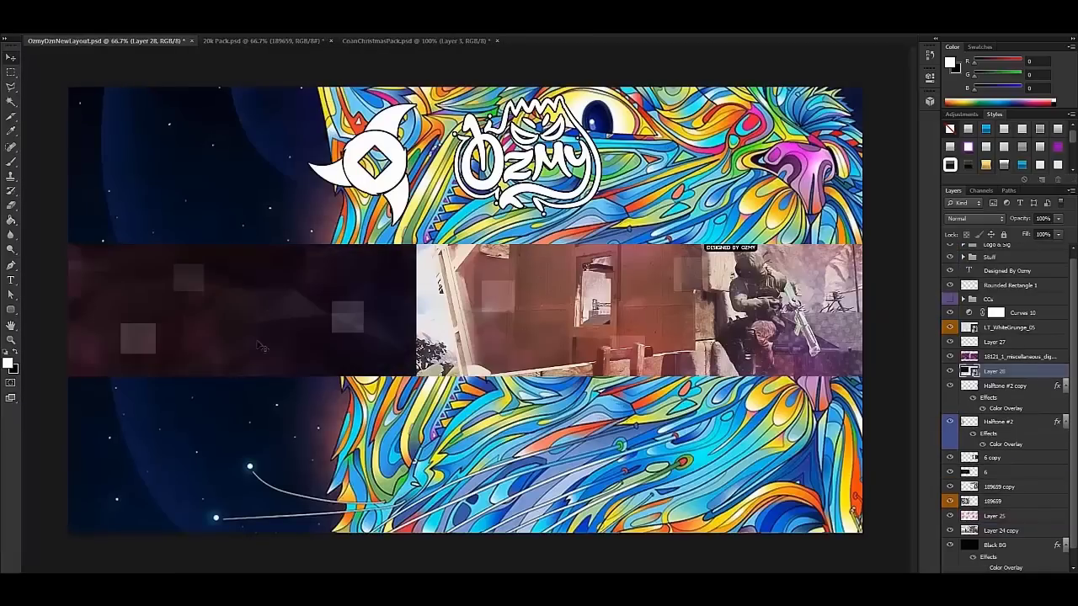
left_click_drag(994, 515, 994, 370)
left_click(973, 218)
left_click(973, 221)
left_click_drag(1058, 219, 1009, 238)
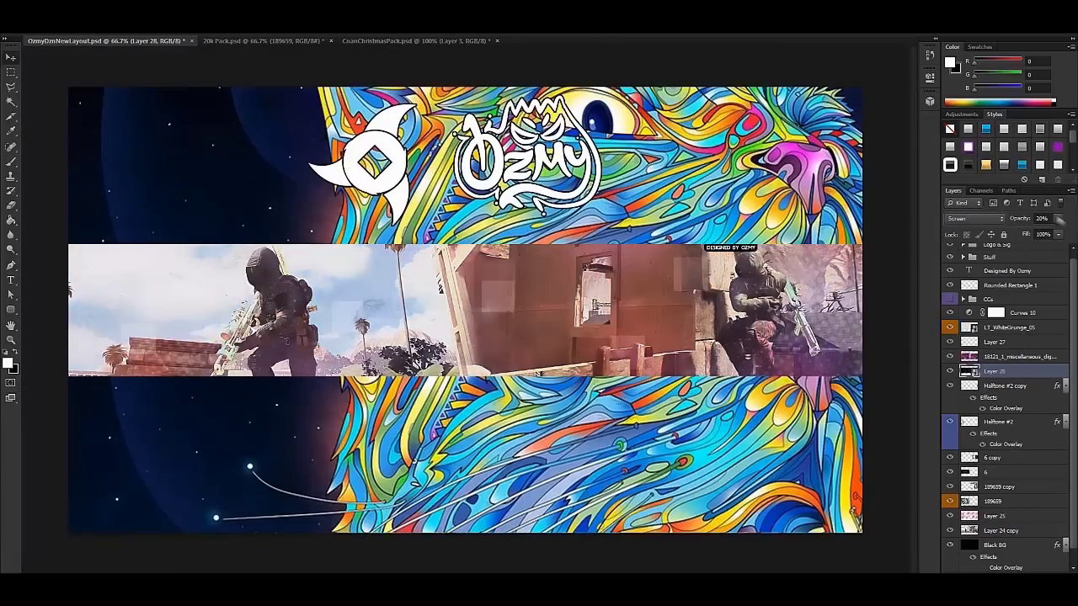
left_click(972, 219)
left_click(968, 315)
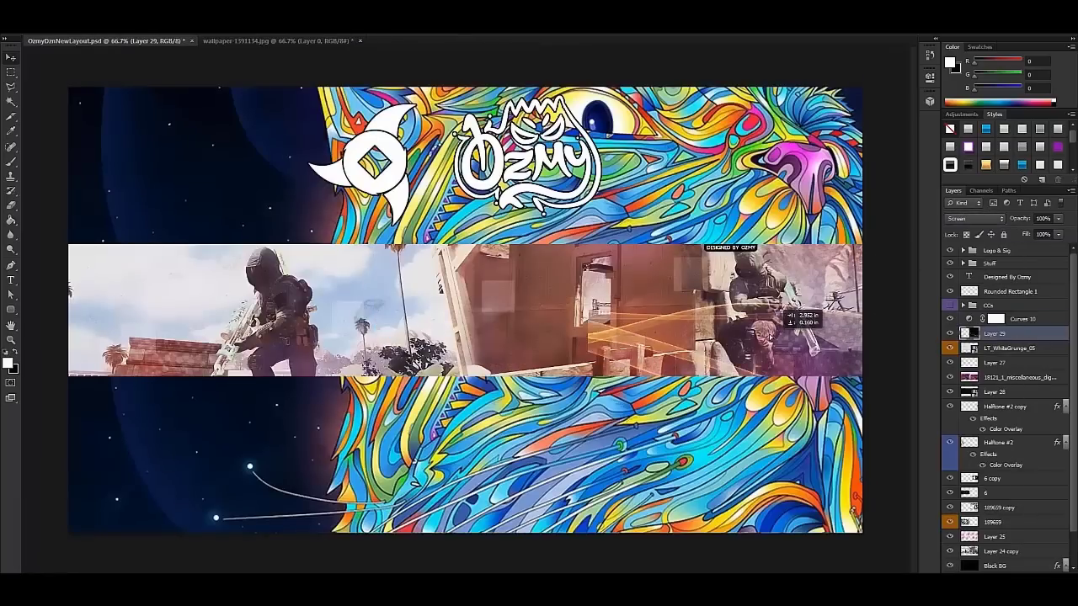
Position the orange light-streak layer over the right part of the banner, set its opacity to 15%, and duplicate it.
right_click(94, 60)
key("Escape")
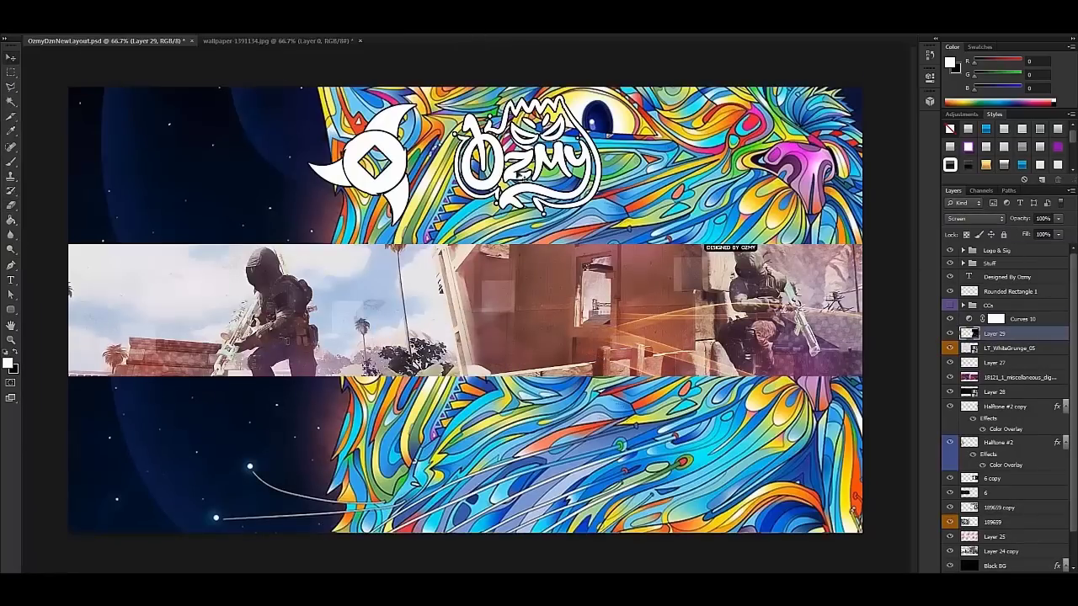
left_click(1058, 218)
left_click_drag(1060, 235, 1015, 237)
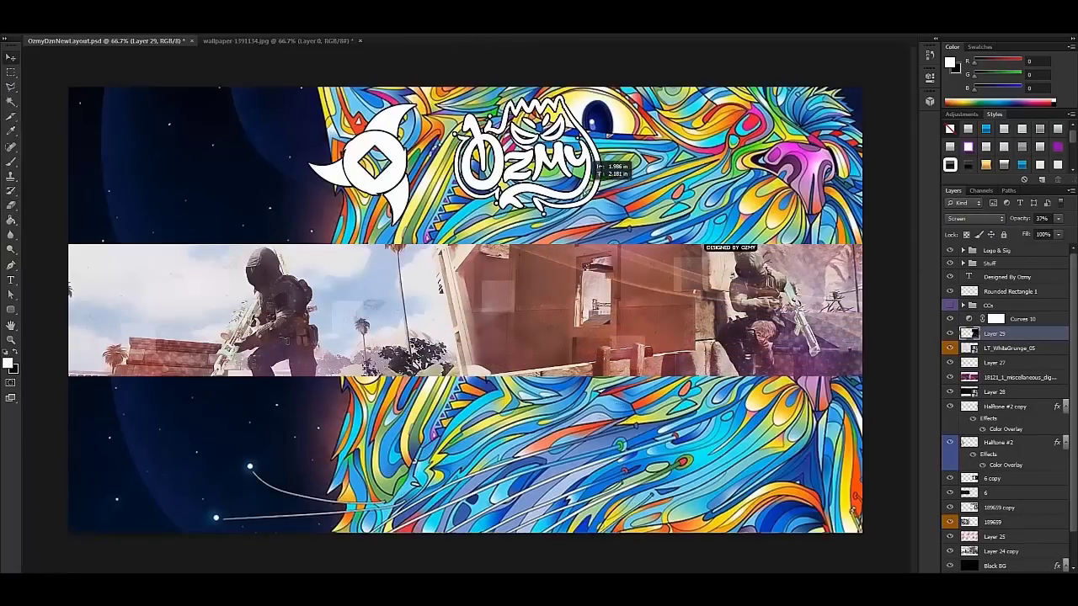
key("alt+Tab")
key("alt+Tab")
key("1")
key("5")
key("ctrl+j")
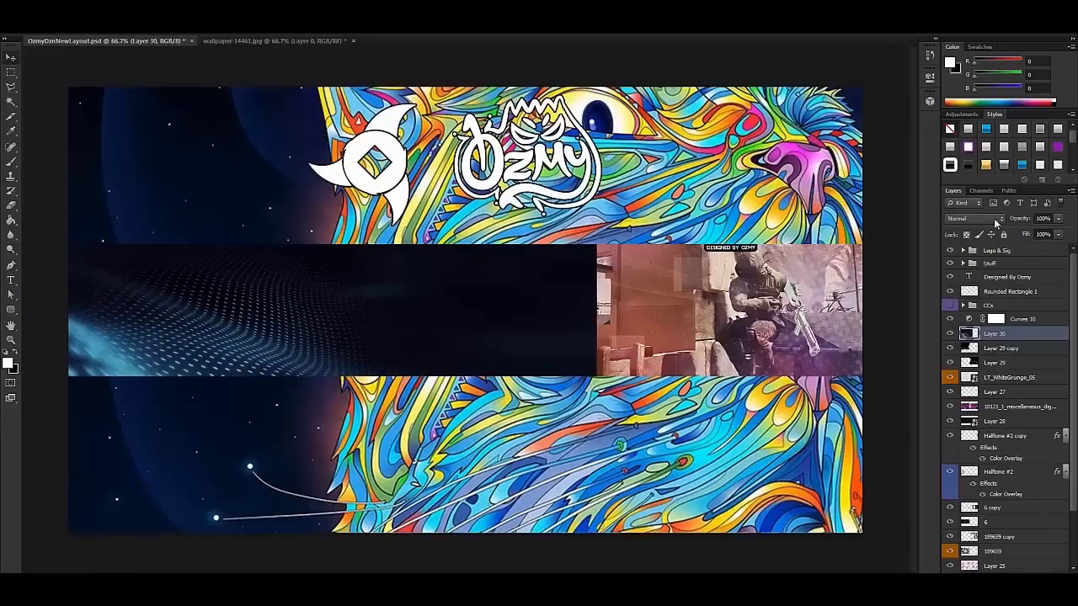
Blend the dotted-wave wallpaper layer in Screen mode and transform it to cover the banner.
key("shift+alt+s")
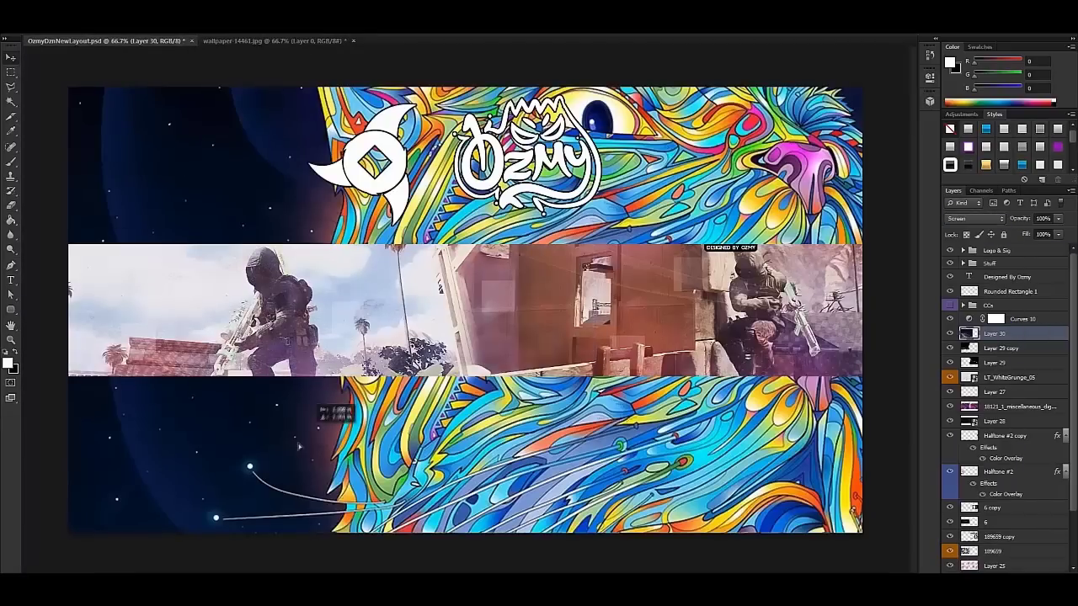
key("ctrl+t")
key("Return")
Bring the black S2-shaped emblem from the 4K Graphics Pack into the banner and shrink it beside the left soldier.
scroll(1002, 404, "down", 2)
left_click(999, 483)
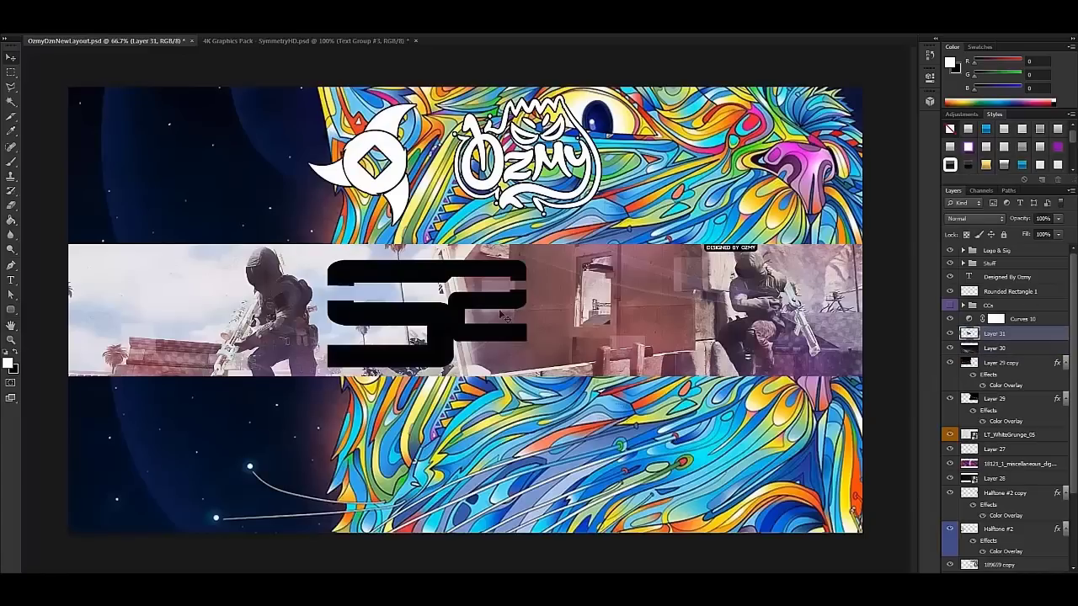
left_click(493, 221)
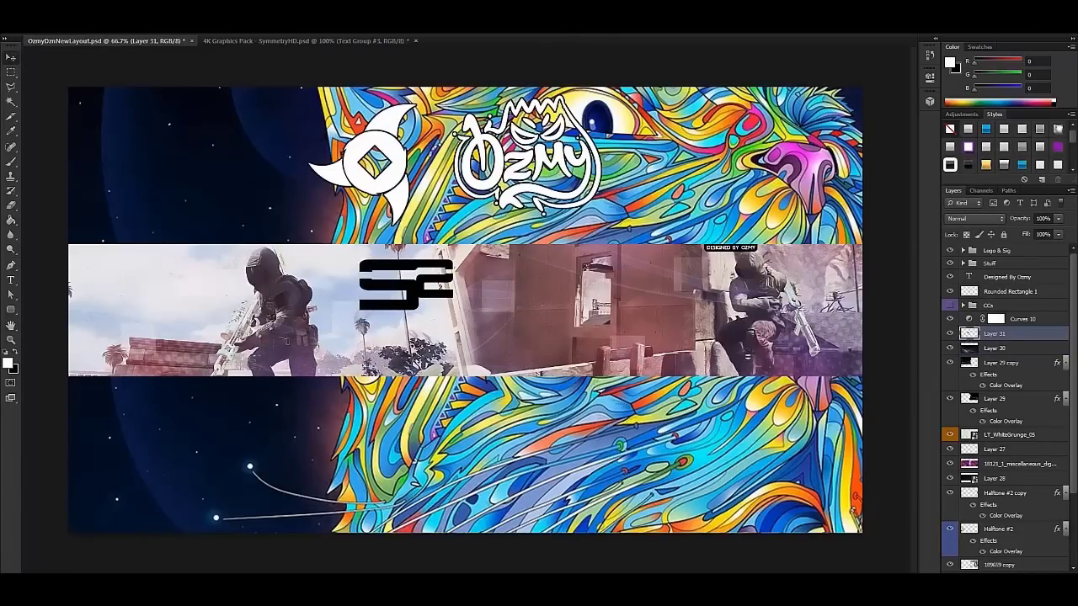
Give the emblem a translucent glass style with bevel, stroke, satin, gradient overlay and drop shadow.
left_click(1022, 156)
left_click(1033, 165)
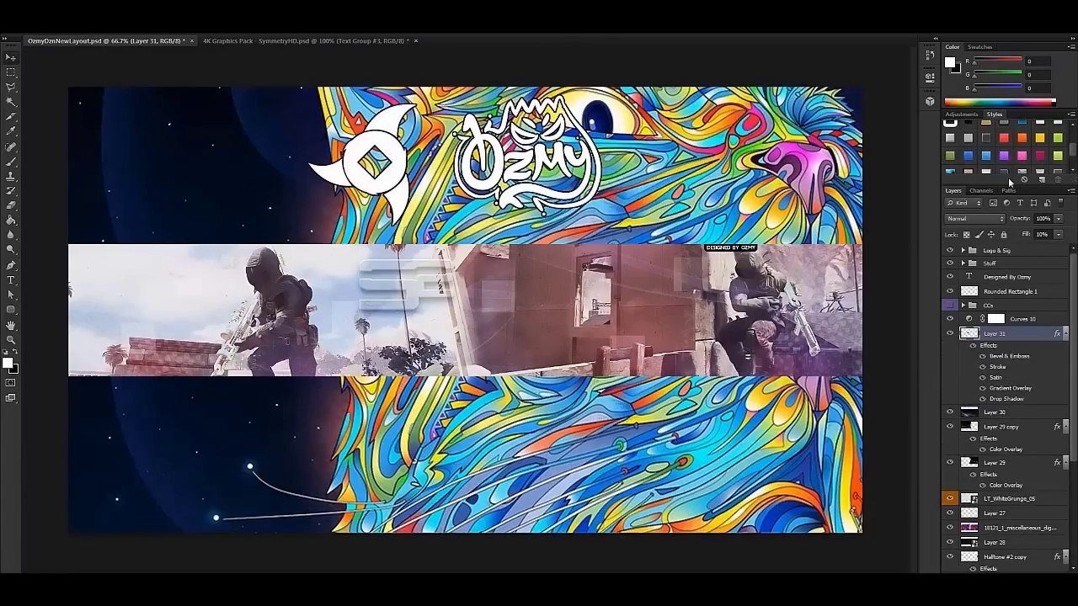
double_click(1064, 357)
left_click(620, 325)
key("Return")
Paint a white rectangle inside a rectangular selection on a new layer, below and right of the emblem.
key("ctrl+shift+alt+n")
key("m")
mouse_move(463, 278)
left_mouse_down()
mouse_move(619, 318)
mouse_move(614, 347)
left_mouse_up()
key("b")
mouse_move(476, 337)
left_mouse_down()
mouse_move(598, 306)
mouse_move(505, 346)
left_mouse_up()
Resize the white rectangle and apply the bevelled style with stroke, satin, gradient overlay and drop shadow to it.
key("ctrl+t")
left_click_drag(578, 373, 540, 367)
left_click_drag(973, 145, 523, 349)
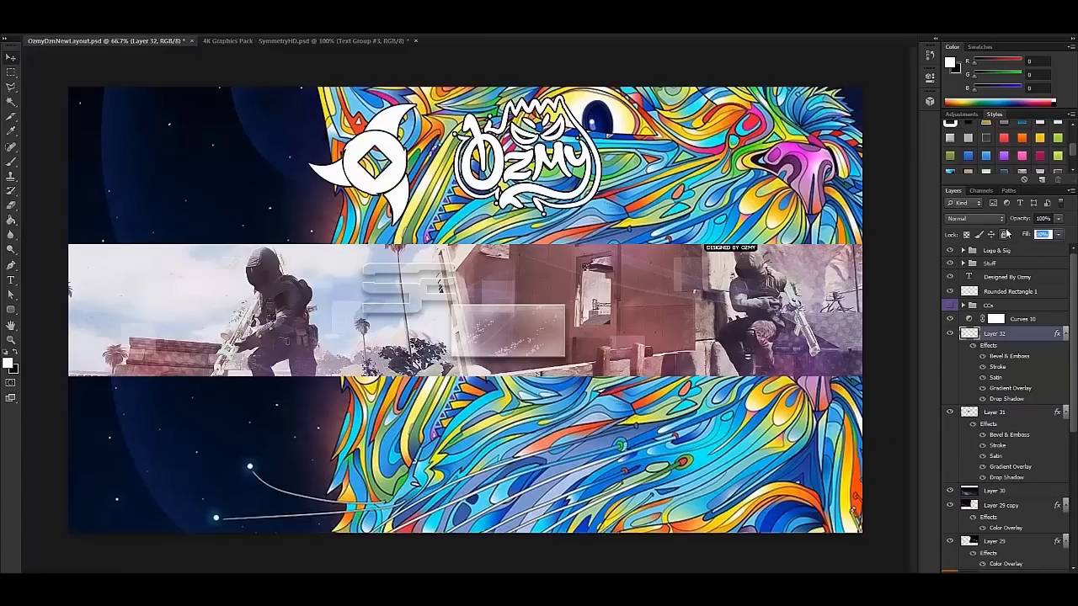
Place the text STUDIOS over the glass rectangle and cut its letter shapes out of the rectangle.
key("v")
key("ctrl+v")
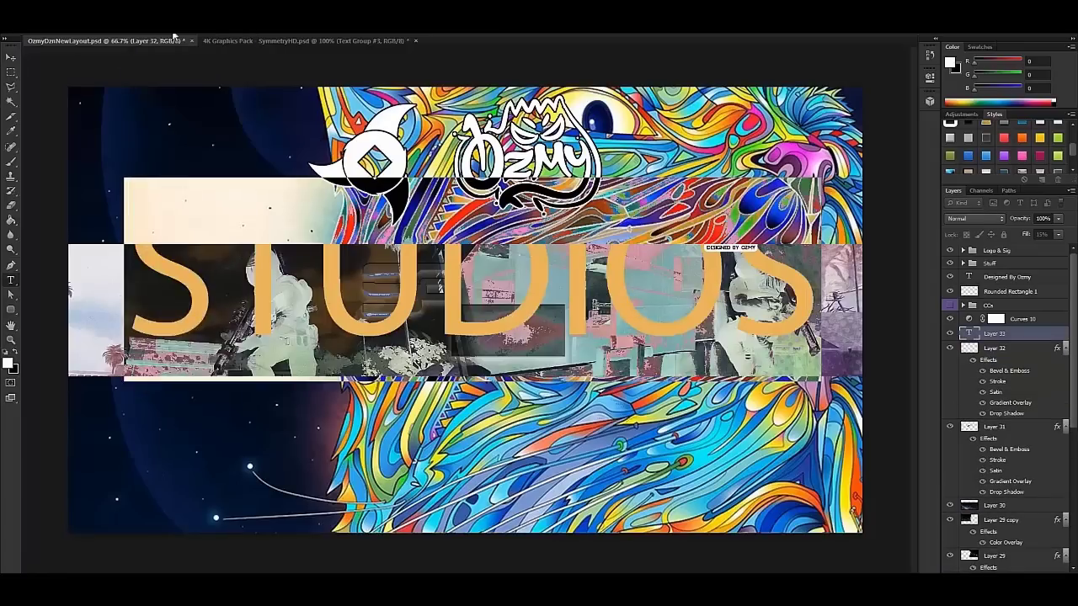
key("ctrl+z")
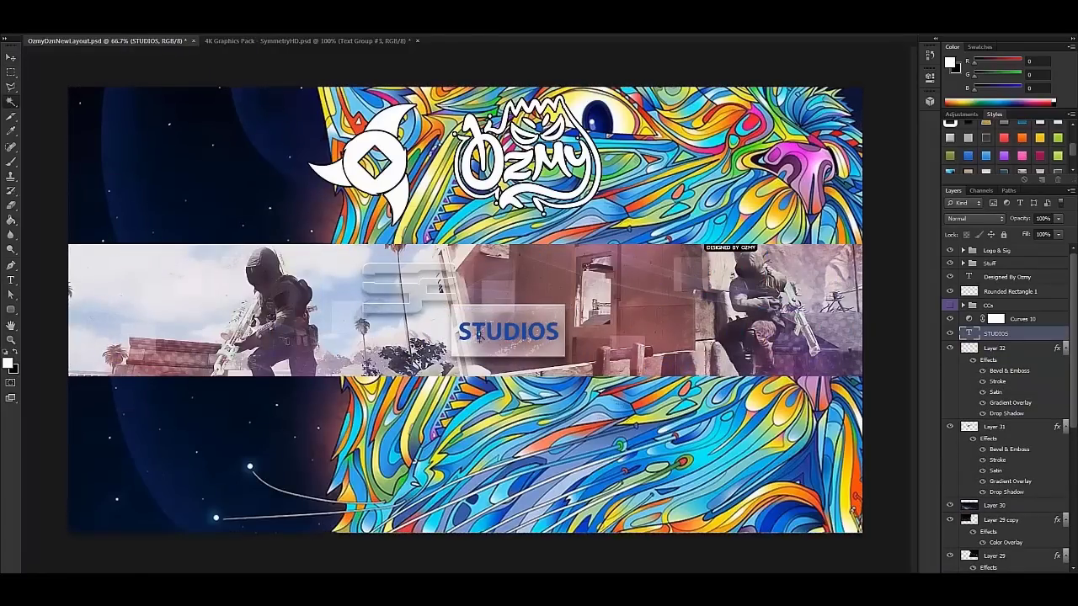
left_click(1003, 349)
key("ctrl+z")
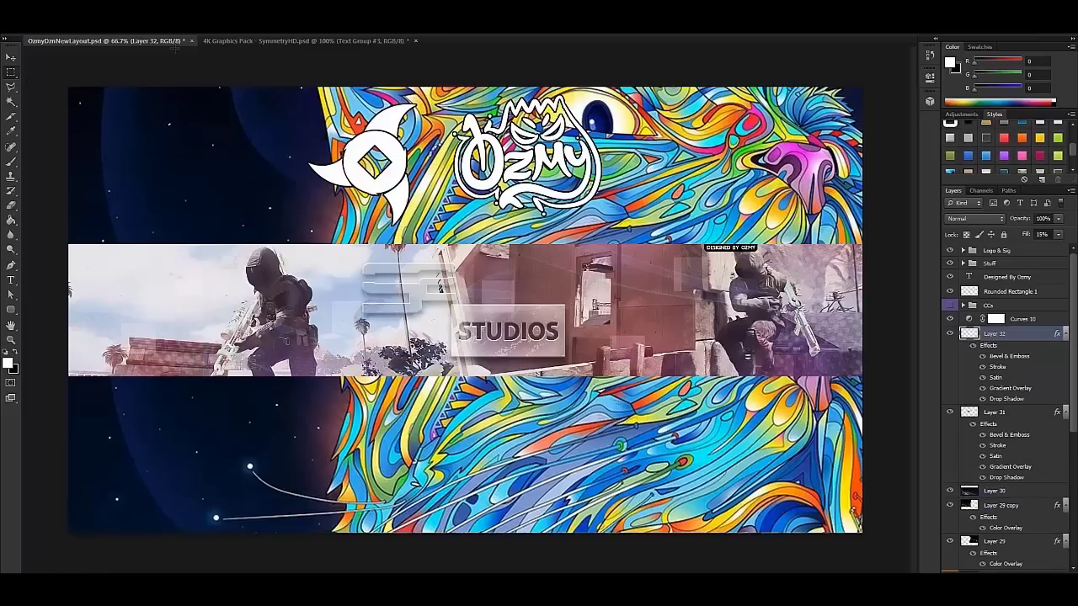
Check the emblem's gradient overlay and shift the STUDIOS rectangle slightly to the left beneath the emblem.
double_click(1028, 412)
left_click(615, 290)
left_click(612, 205)
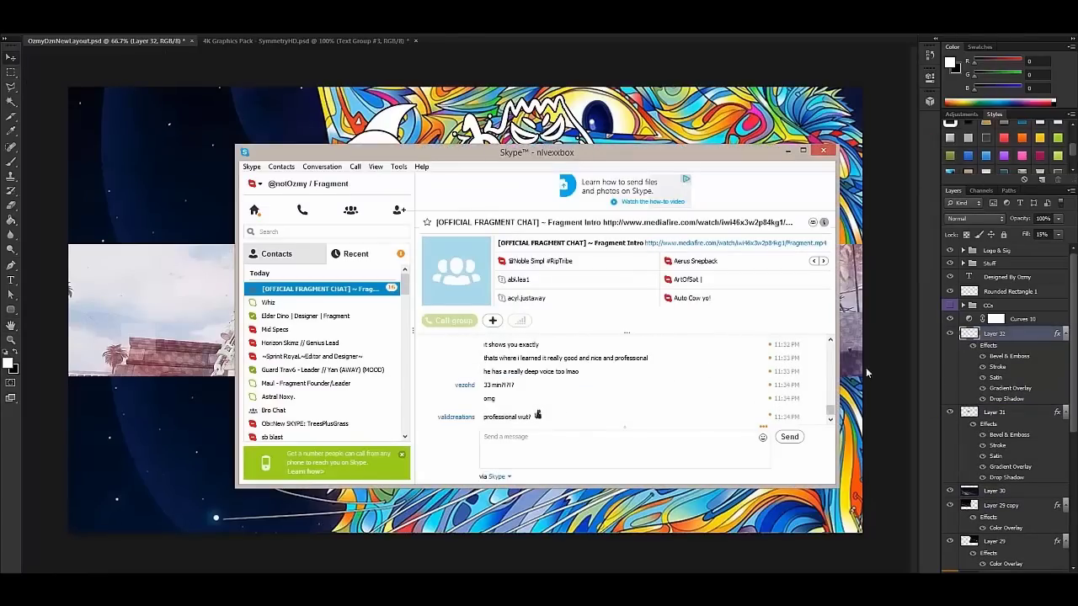
left_click(867, 373)
left_click_drag(470, 340, 482, 343)
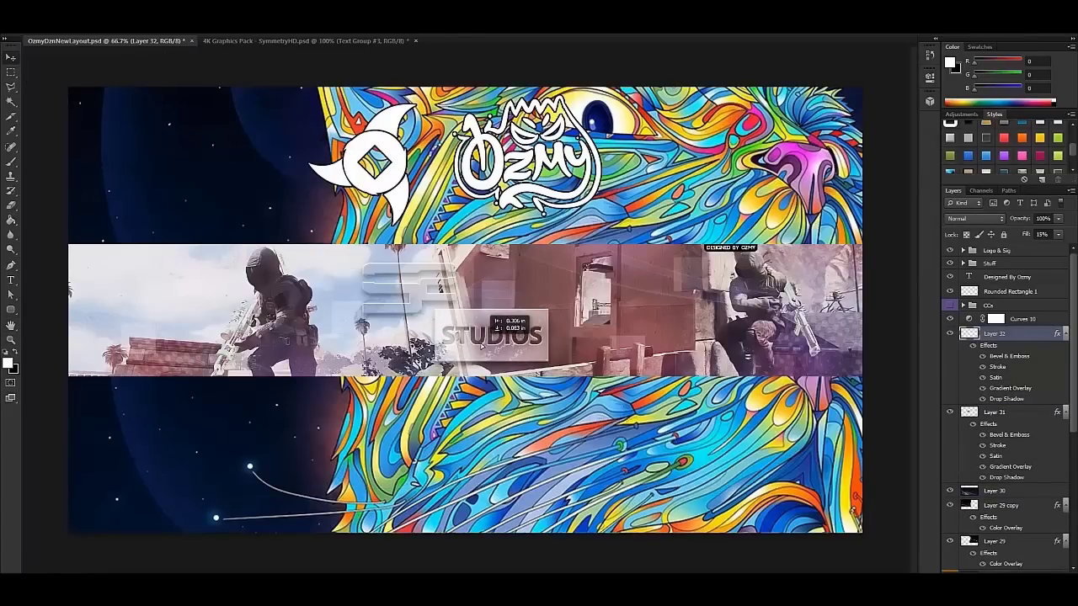
left_click(11, 162)
right_click(532, 300)
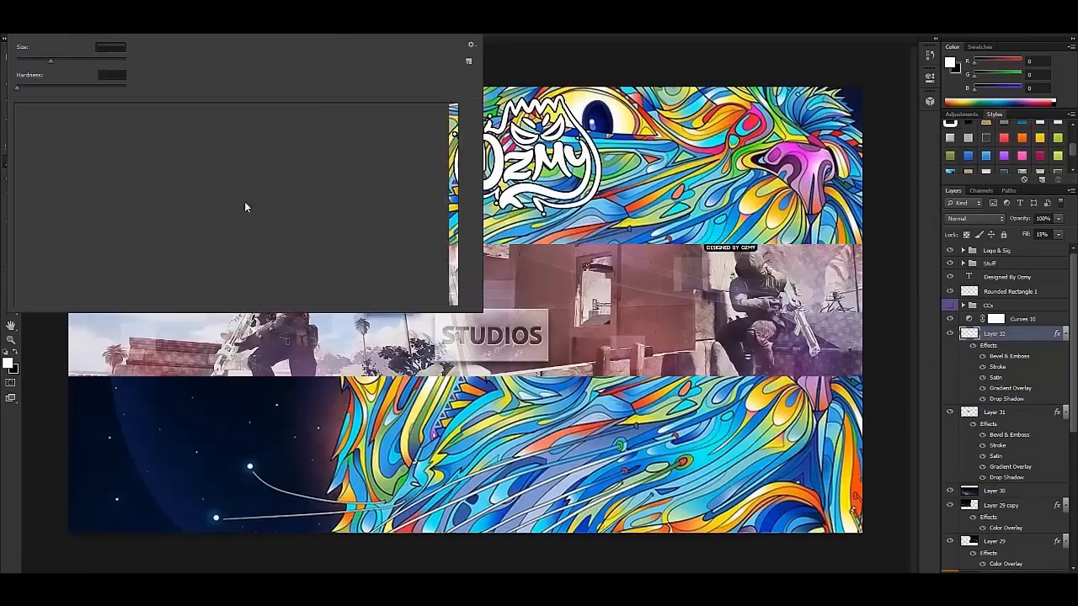
left_click(113, 269)
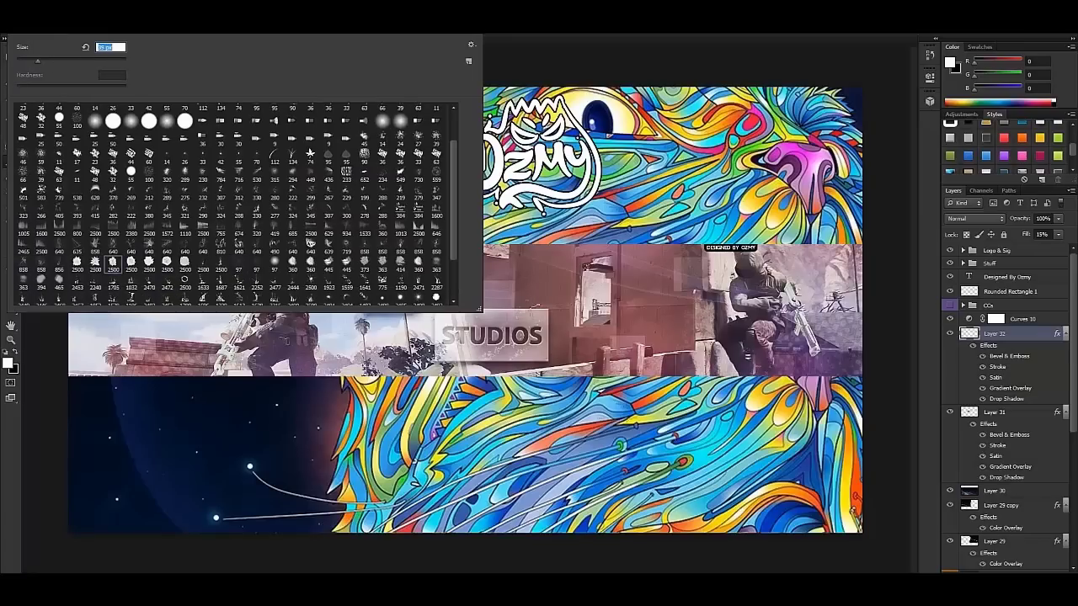
key("Return")
key("ctrl+j")
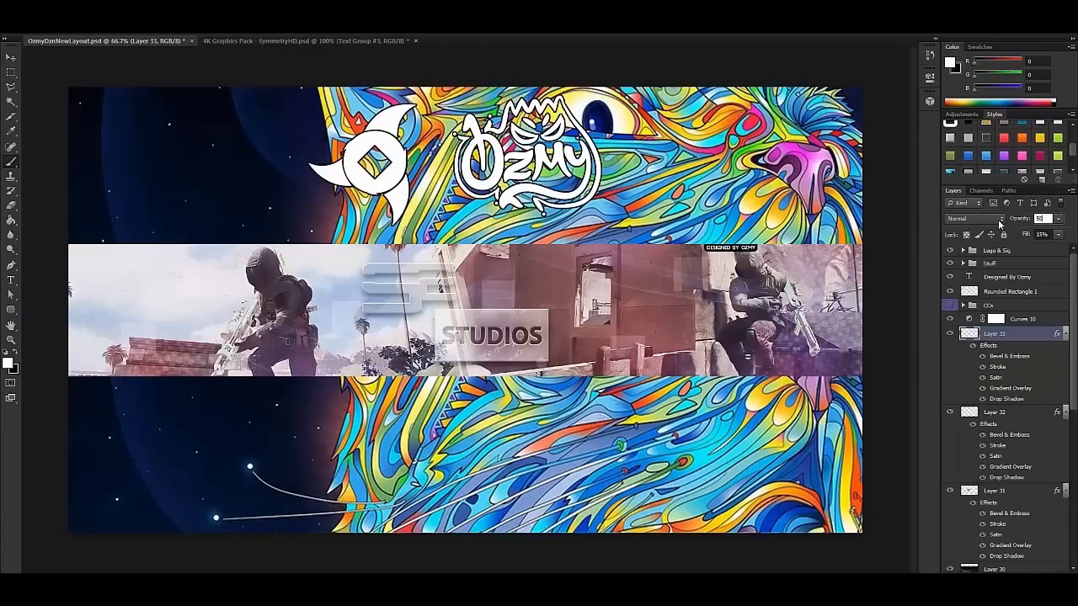
Set the emblem and STUDIOS rectangle fill to 25% and adjust the rectangle's gradient overlay, satin and drop shadow.
mouse_move(1026, 234)
left_mouse_down()
mouse_move(908, 229)
mouse_move(1032, 232)
left_mouse_up()
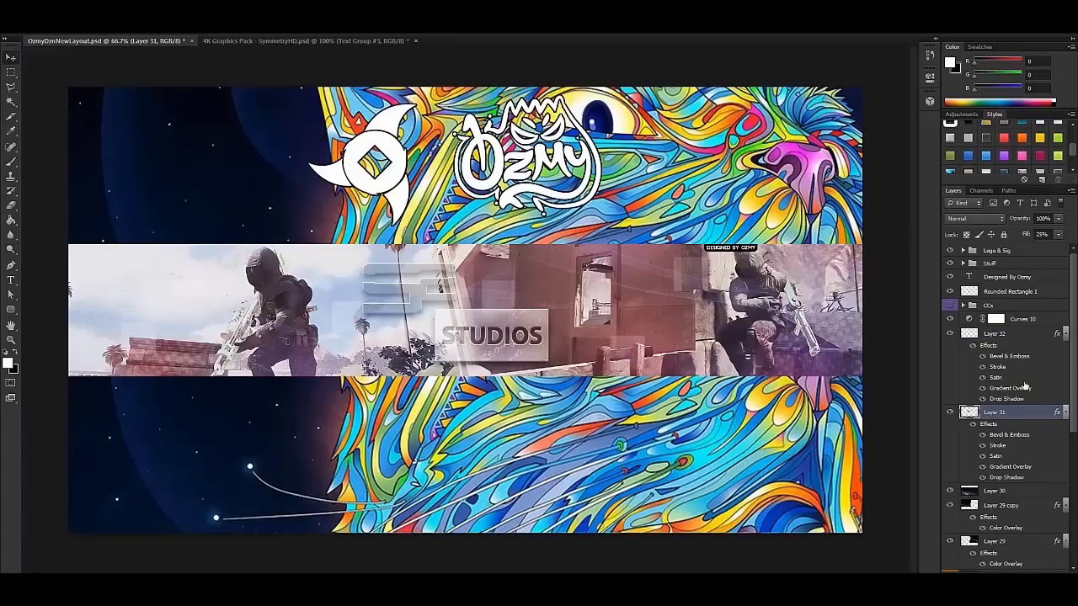
double_click(1028, 333)
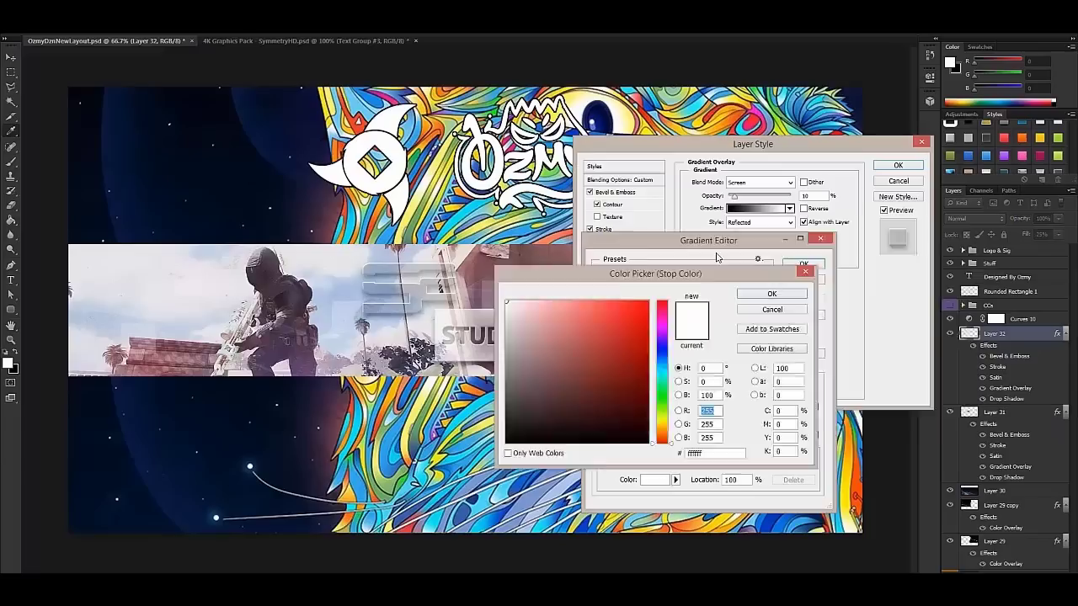
left_click(772, 293)
left_click(803, 263)
left_click(603, 327)
left_click(602, 266)
left_click(807, 182)
key("Return")
key("Return")
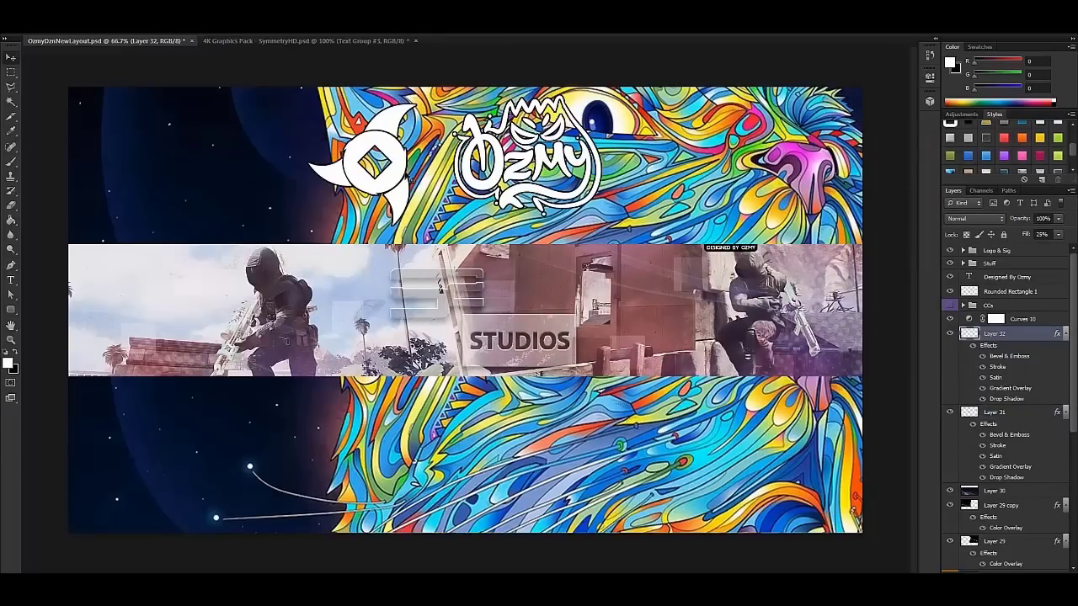
Rasterize the emblem and rectangle layer styles and clip copies of the Abstract #2 network graphic to both shapes.
right_click(968, 334)
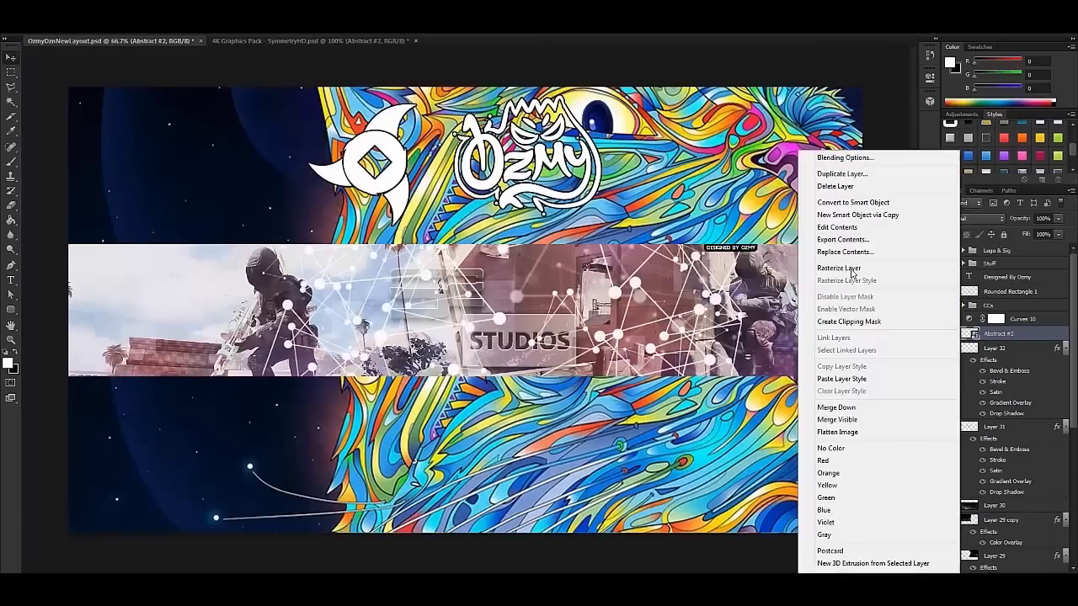
left_click(844, 158)
left_click(627, 271)
key("Return")
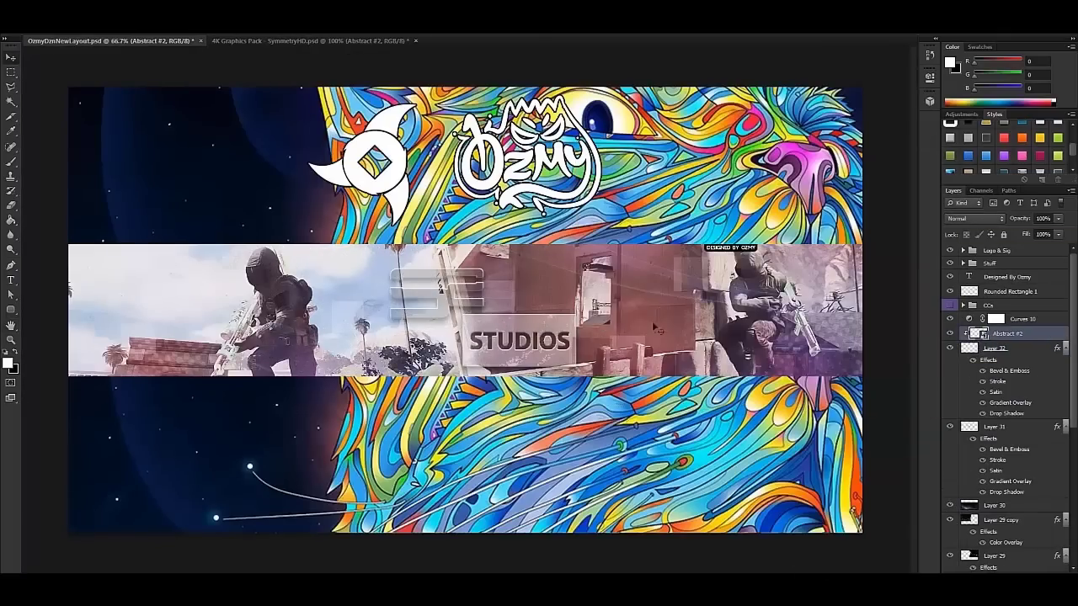
right_click(1003, 334)
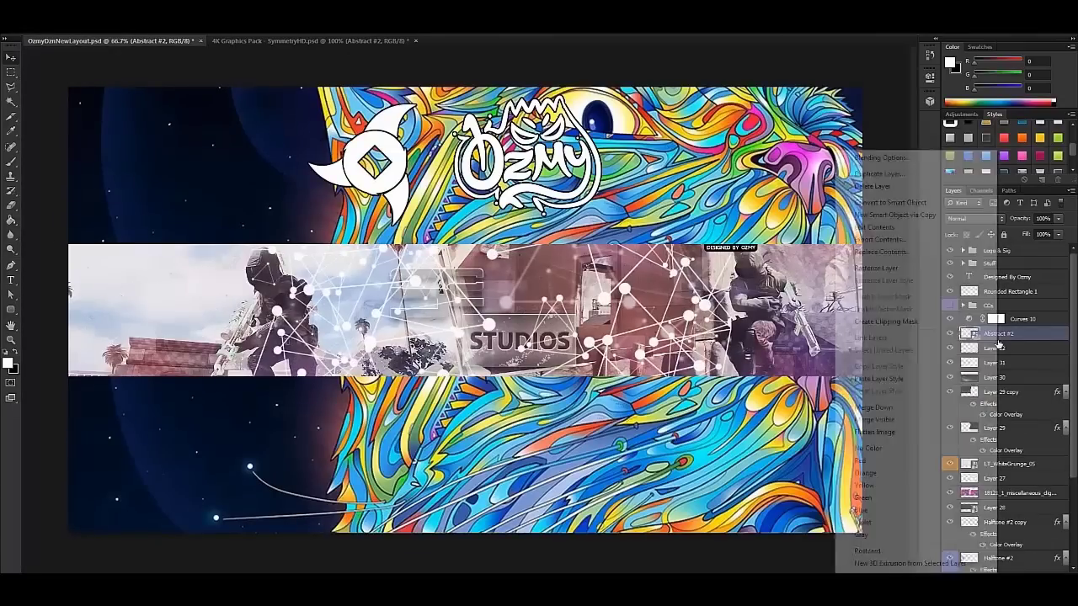
left_click_drag(539, 320, 836, 340)
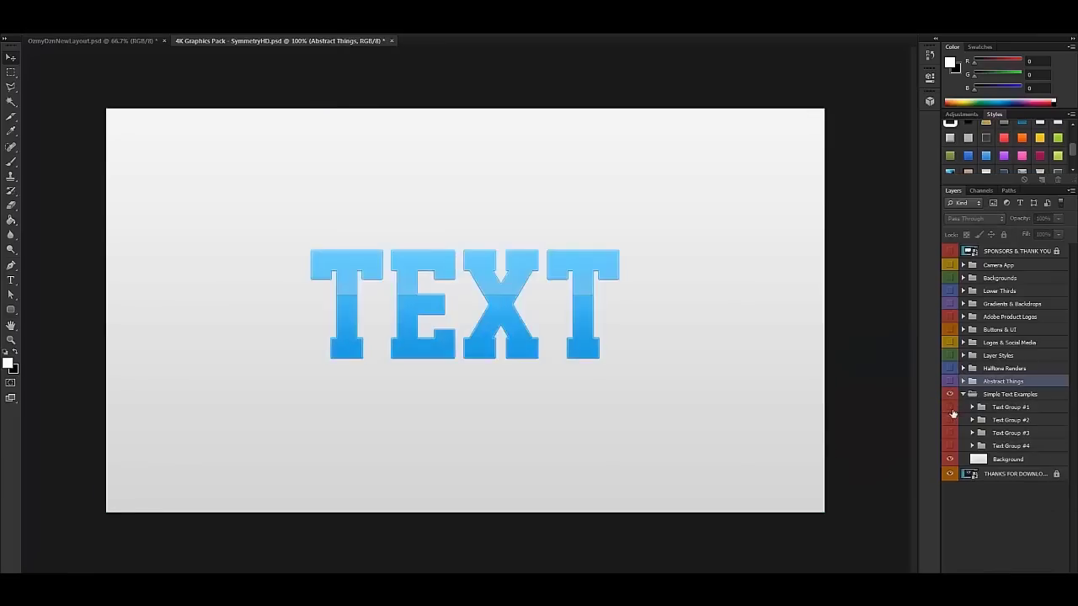
Bring the Blue Overlay adjustment into the banner and place it directly beneath the Curves 10 layer.
left_click(950, 395)
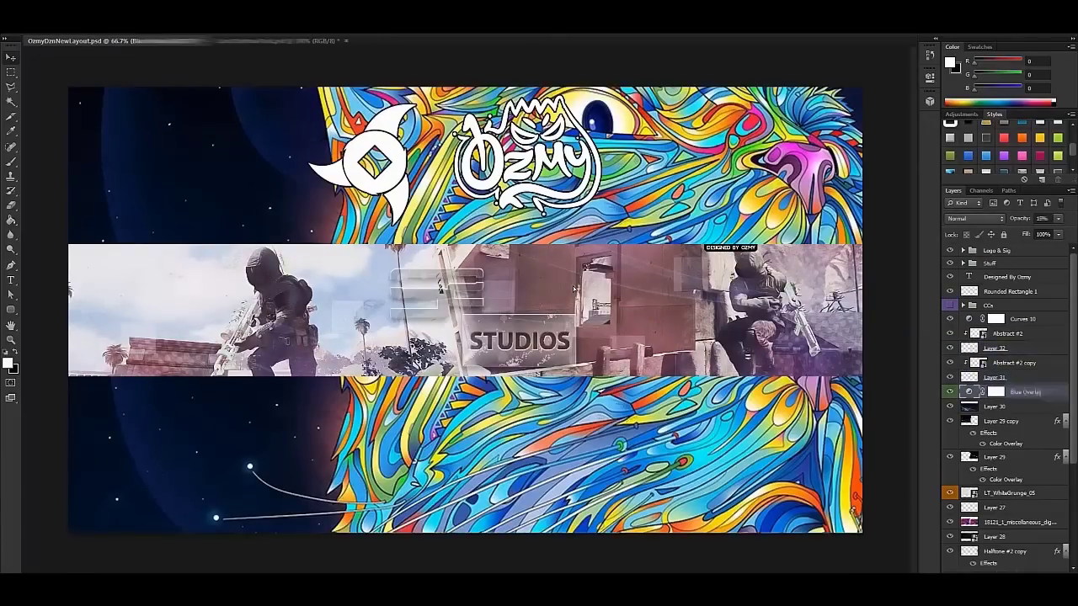
left_click(1016, 318, "shift")
left_click_drag(1016, 316, 1022, 350)
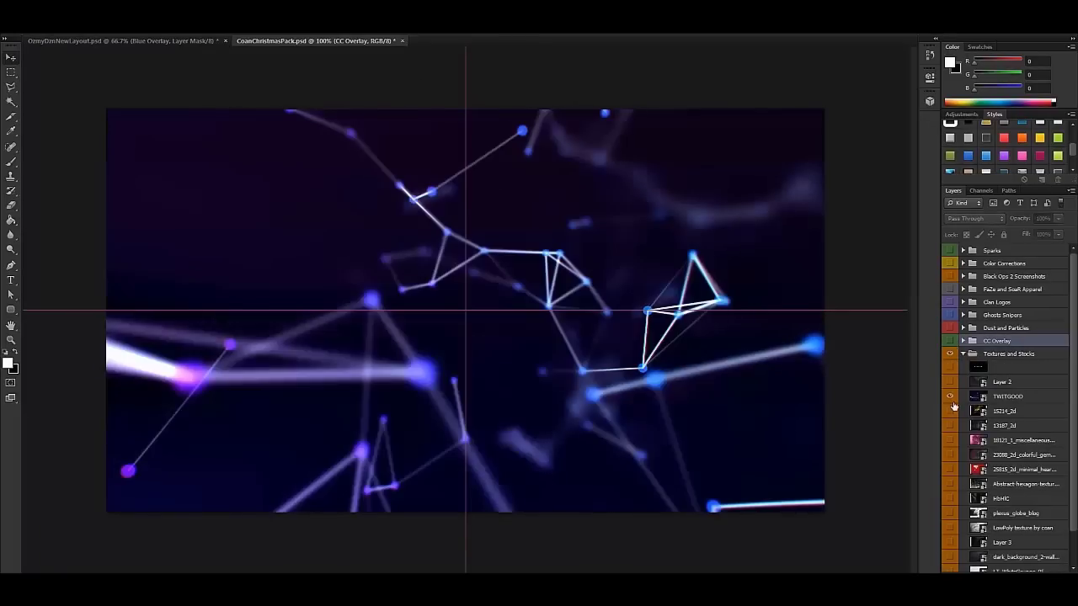
Bring the LowPoly texture by coan from CoanChristmasPack into the banner and clip it to the rectangle and the emblem.
left_click(953, 530)
left_click(952, 530, "alt")
left_click_drag(994, 519, 1024, 371)
Set both clipped LowPoly texture layers to 20% opacity.
key("2")
key("5")
type("20")
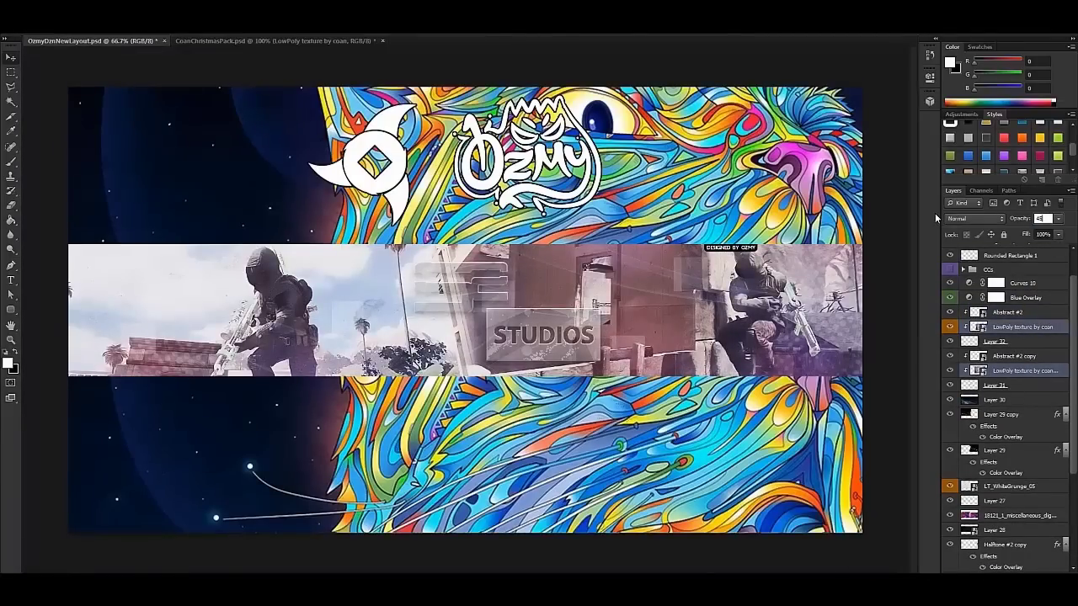
left_click(1024, 327)
scroll(1035, 552, "down", 3)
scroll(1036, 551, "down", 1)
left_click(1024, 294, "ctrl")
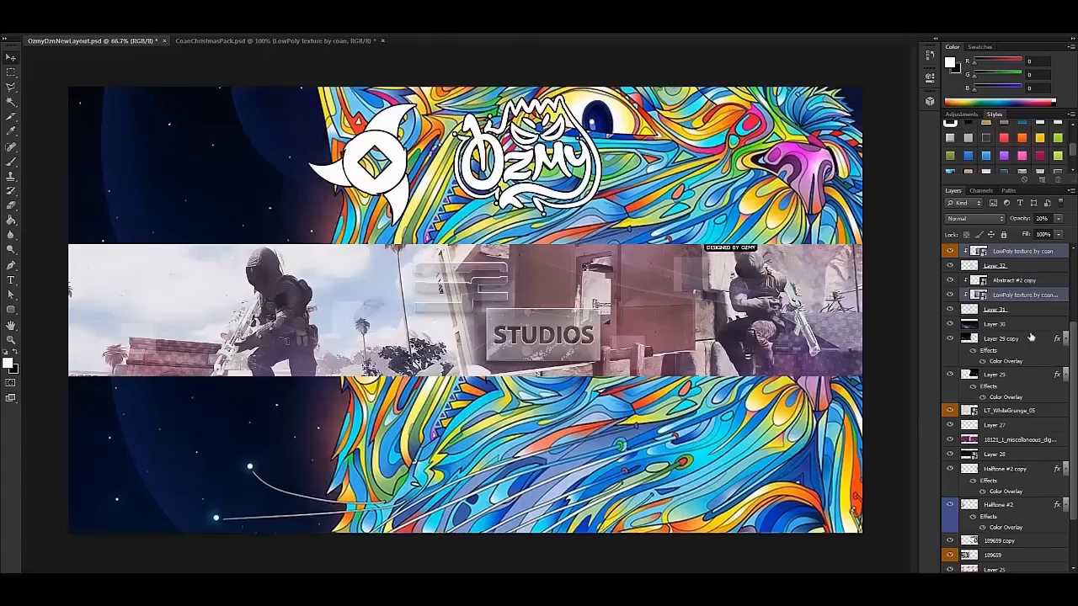
Apply a preset style with bevel, inner shadow, satin, overlays, outer glow and drop shadow to the emblem layer.
scroll(1032, 284, "up", 5)
left_click(1003, 413, "shift")
left_click(1004, 155)
left_click(967, 138)
scroll(1010, 148, "down", 1)
Switch off the emblem's gradient and pattern overlays and transfer its layer effects to the STUDIOS rectangle.
double_click(1010, 477)
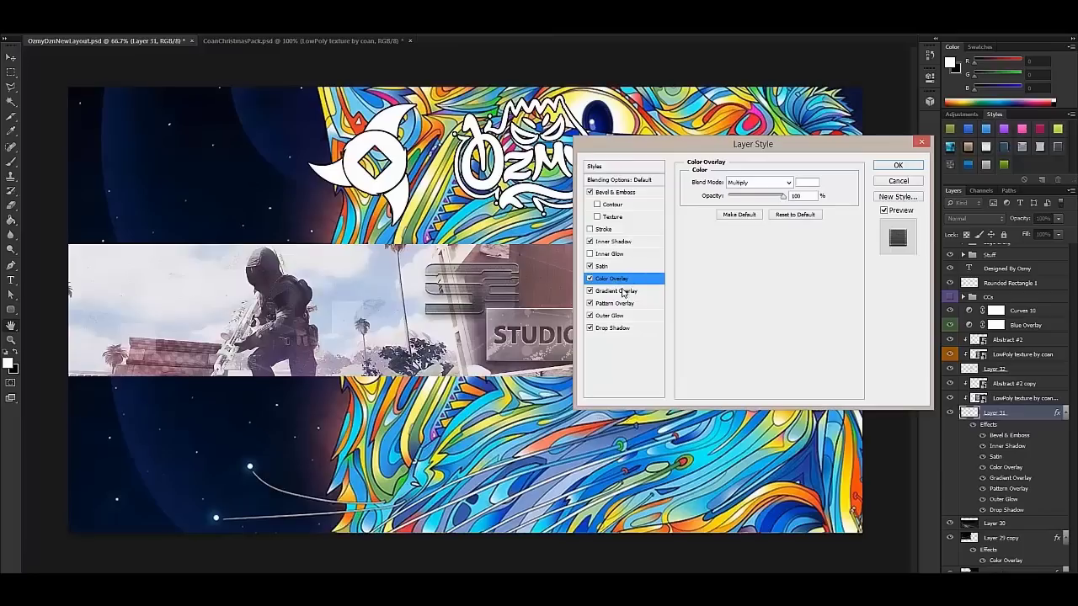
left_click(590, 292)
left_click(602, 303)
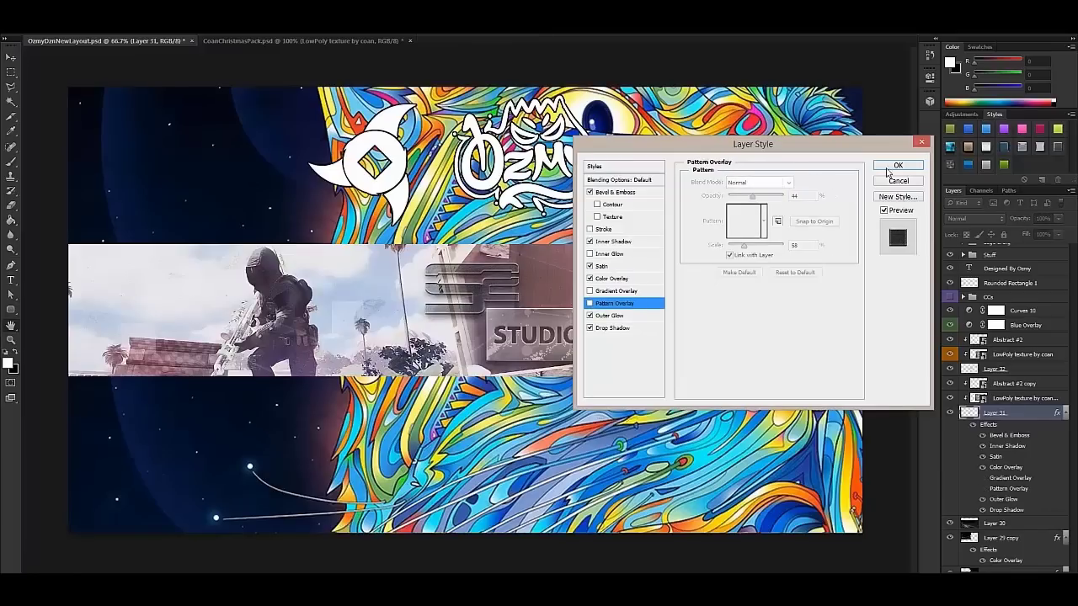
left_click(898, 166)
left_click_drag(988, 425, 996, 370)
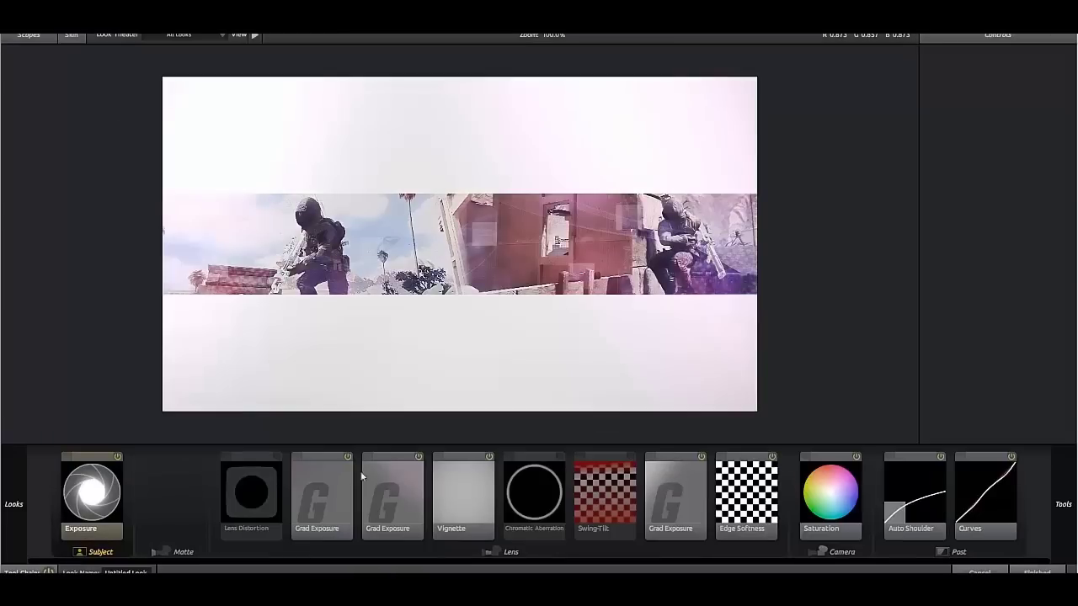
Open the Chromatic Aberration and Exposure controls of the look applied to the banner.
left_click(534, 492)
left_click(91, 493)
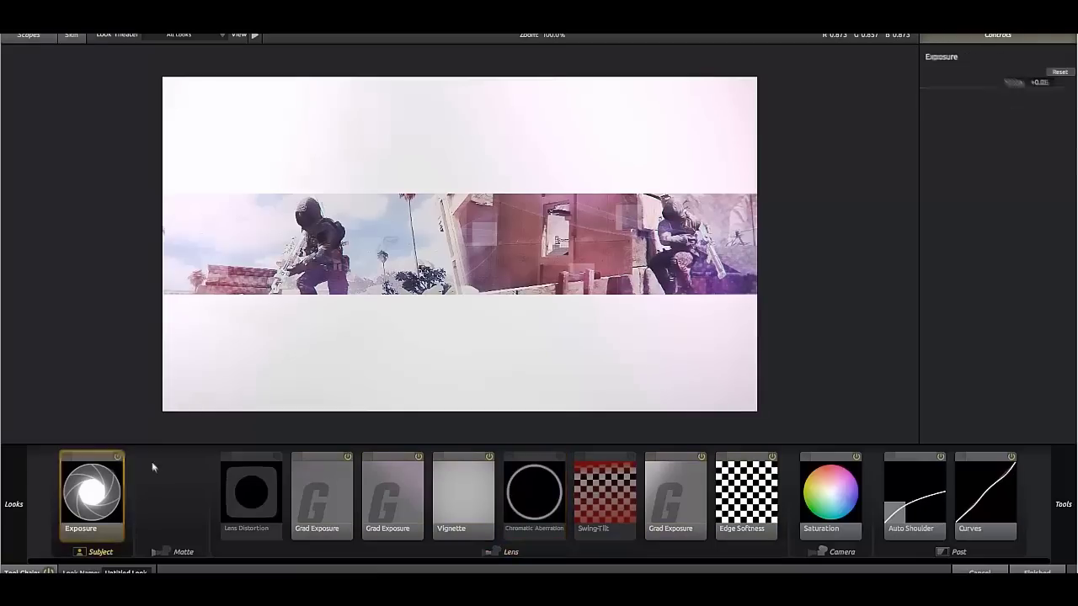